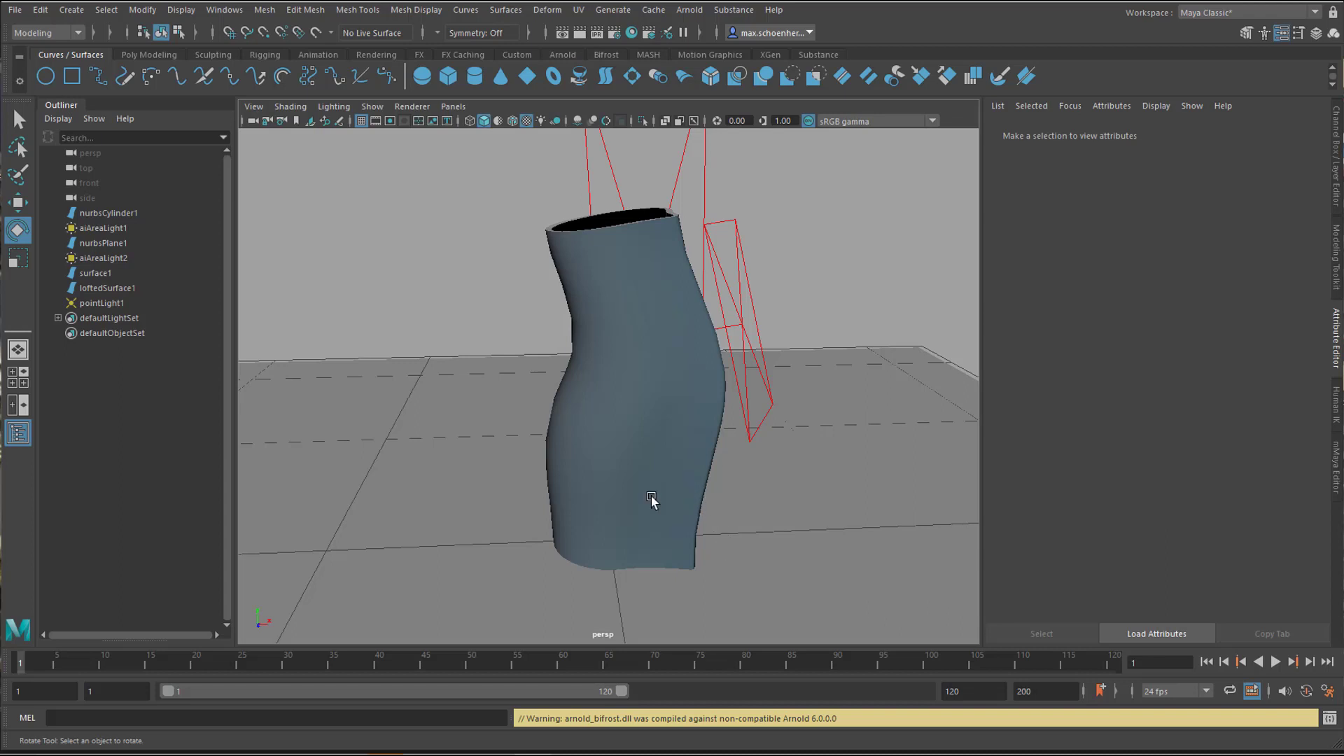
Find the Arnold mtoa.mll plug-in in the Plug-in Manager and set it to auto load
left_click(225, 10)
mouse_move(306, 139)
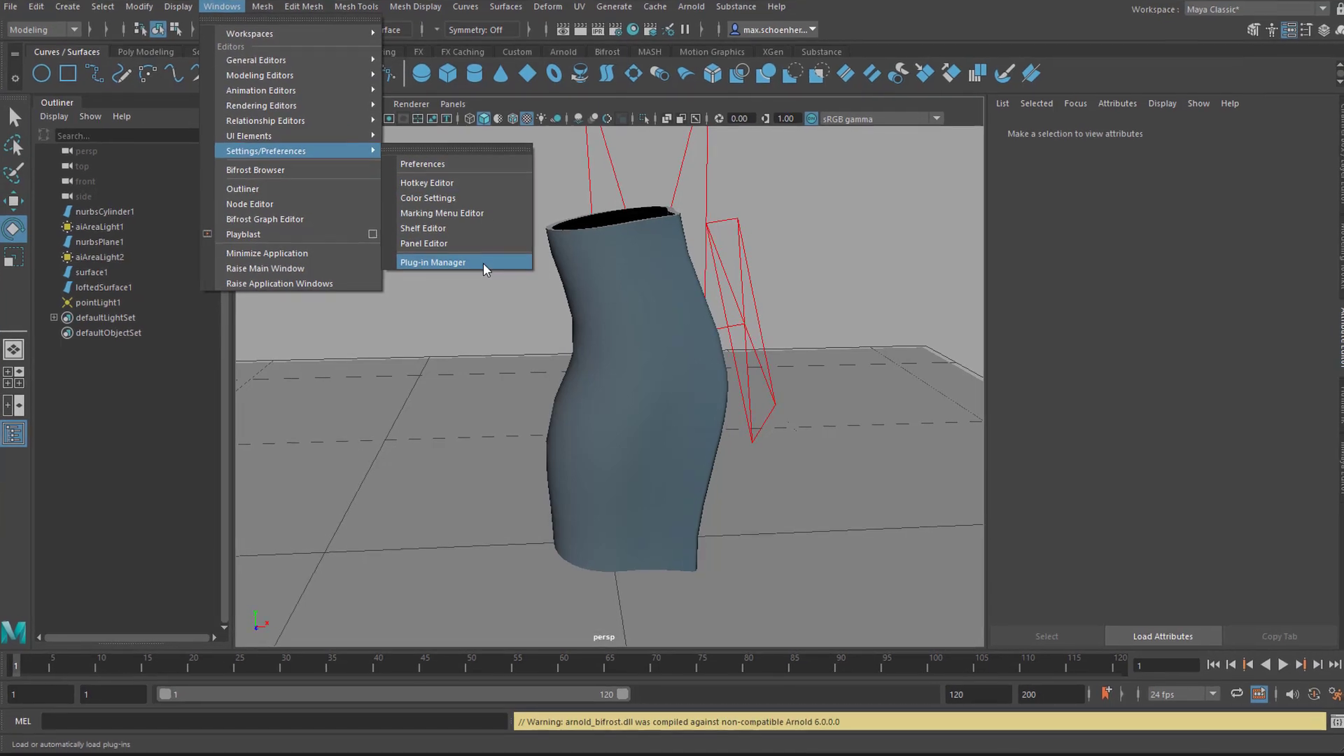
left_click(483, 262)
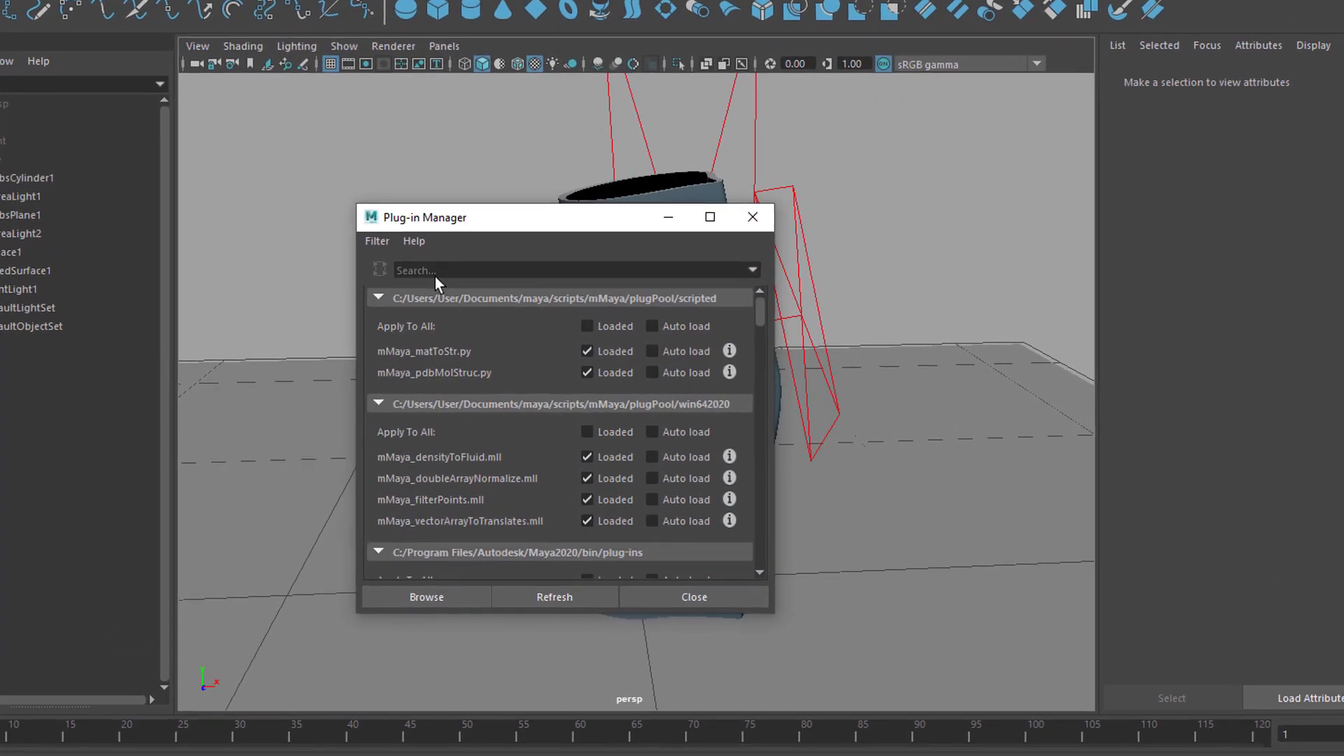
left_click(435, 276)
type("mt")
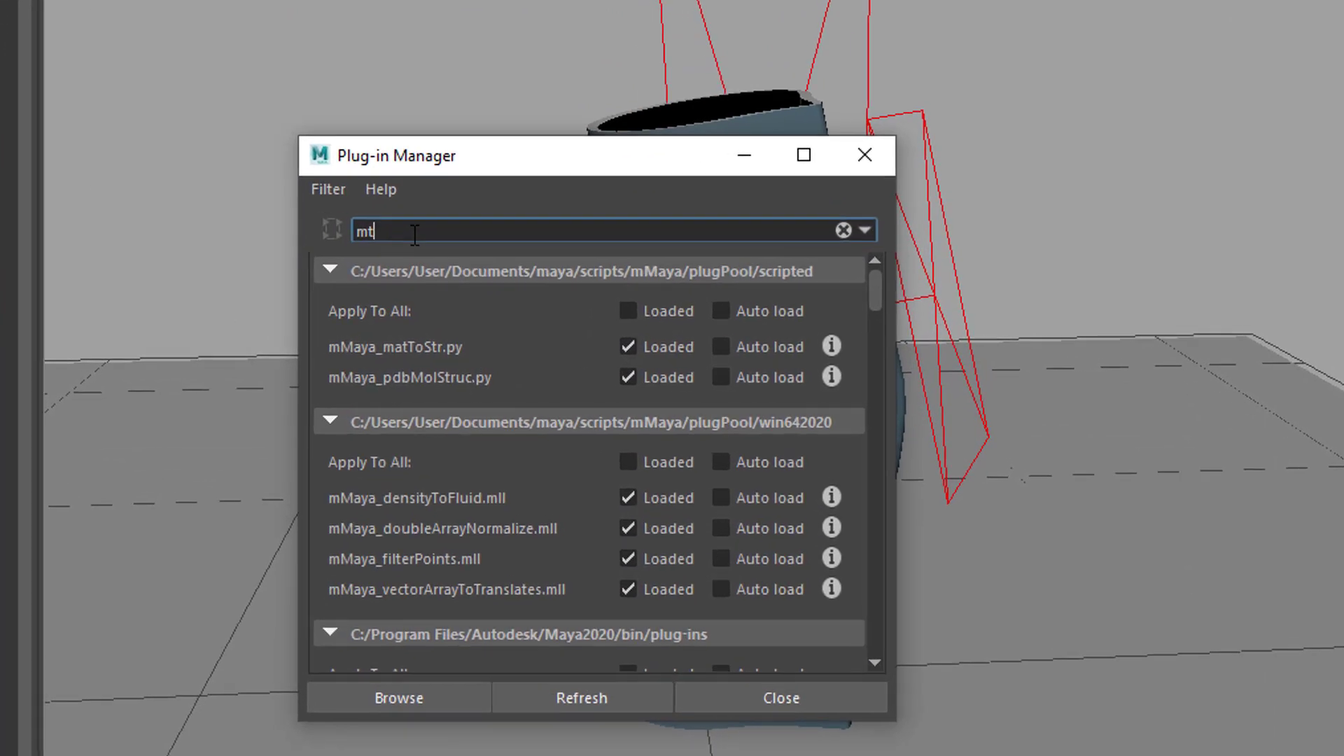
type("oa")
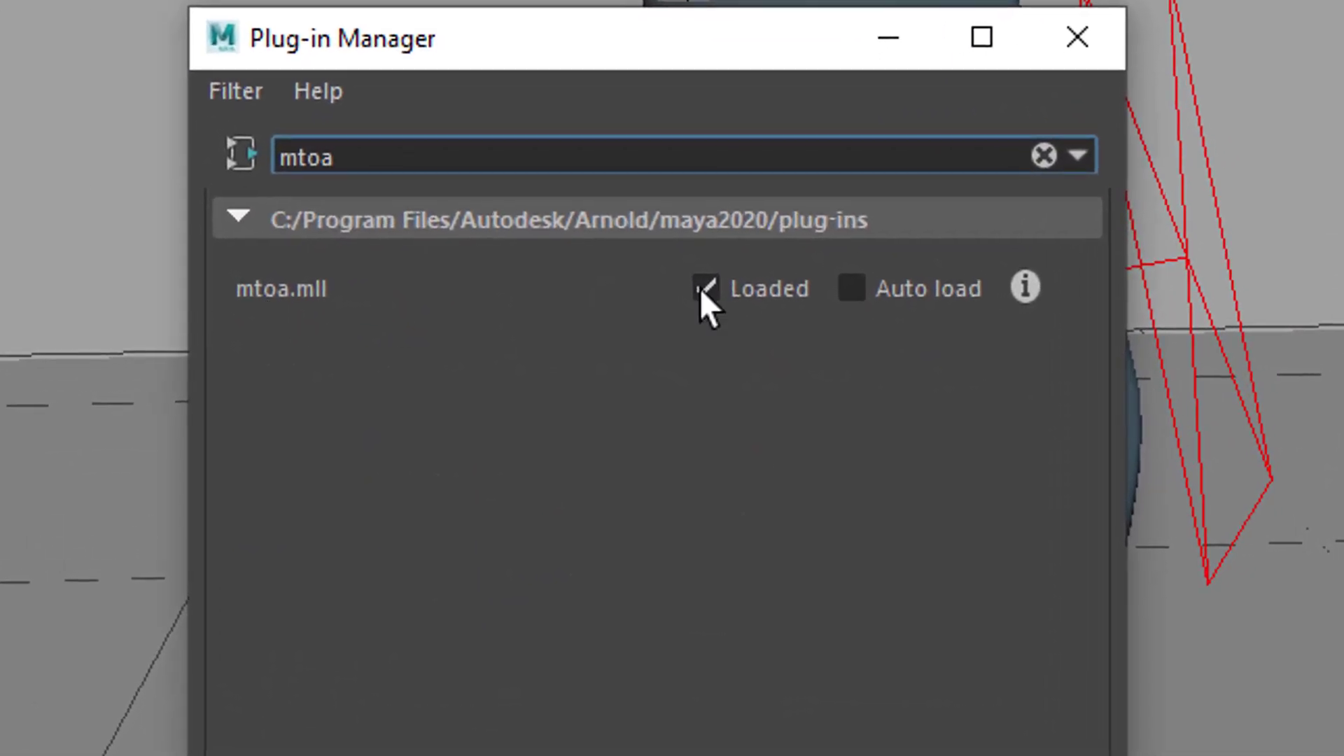
left_click(861, 287)
View the mtoa plug-in's information window, then close it
left_click(982, 280)
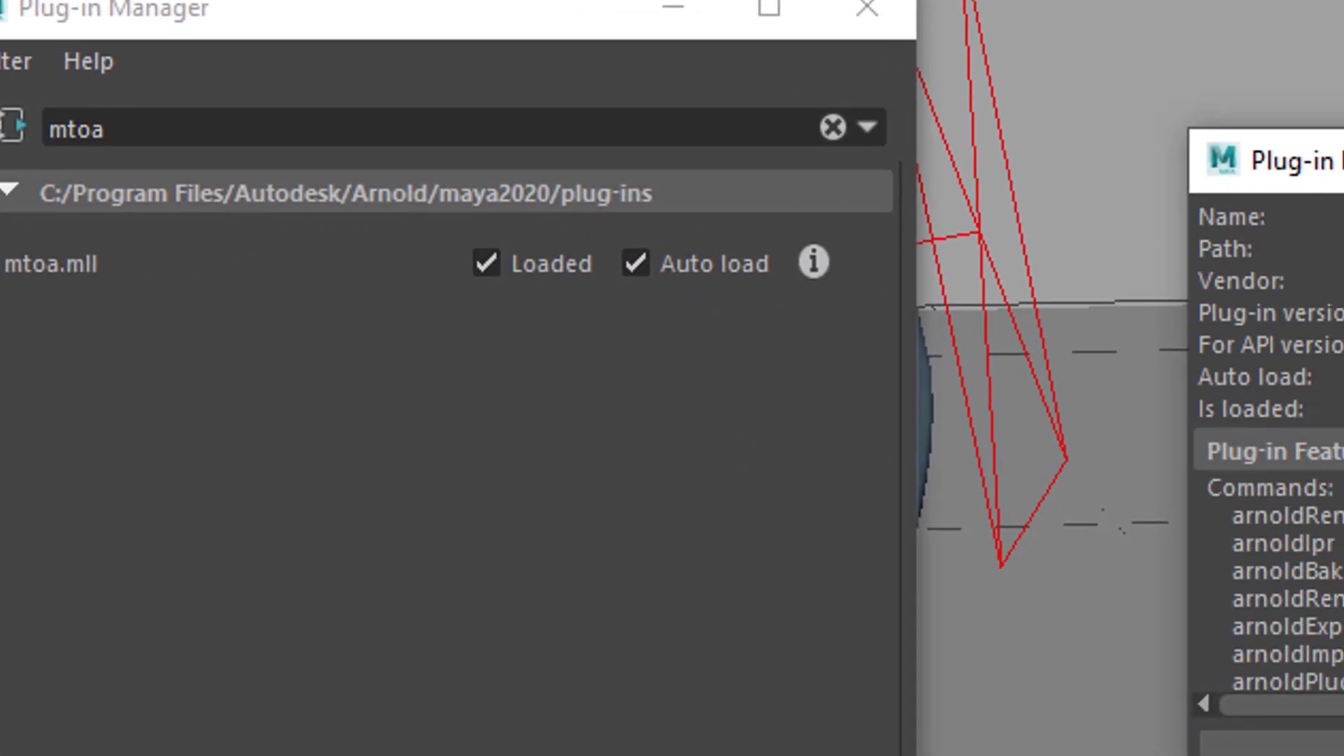
left_click_drag(1343, 186, 1343, 245)
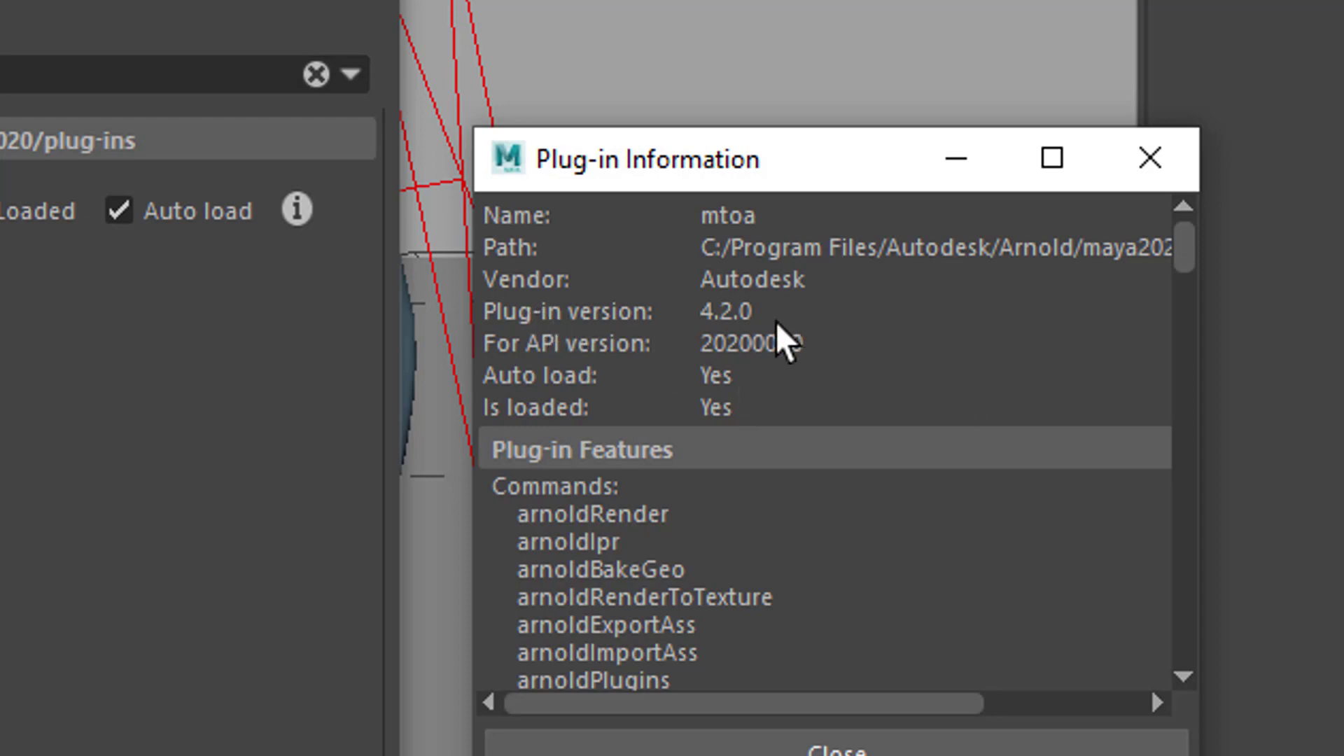
left_click(1152, 155)
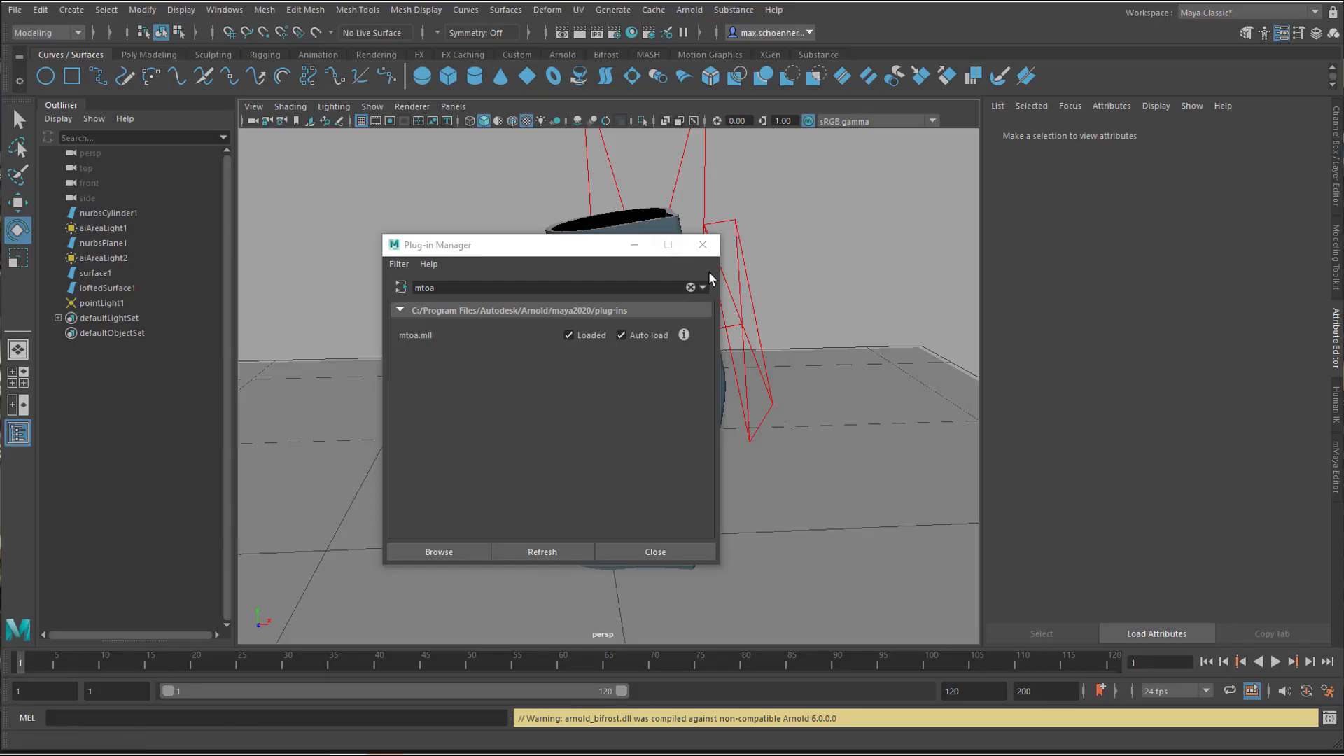
Close the Plug-in Manager, dismiss the Arnold menu unused, and orbit the vase view
left_click(702, 247)
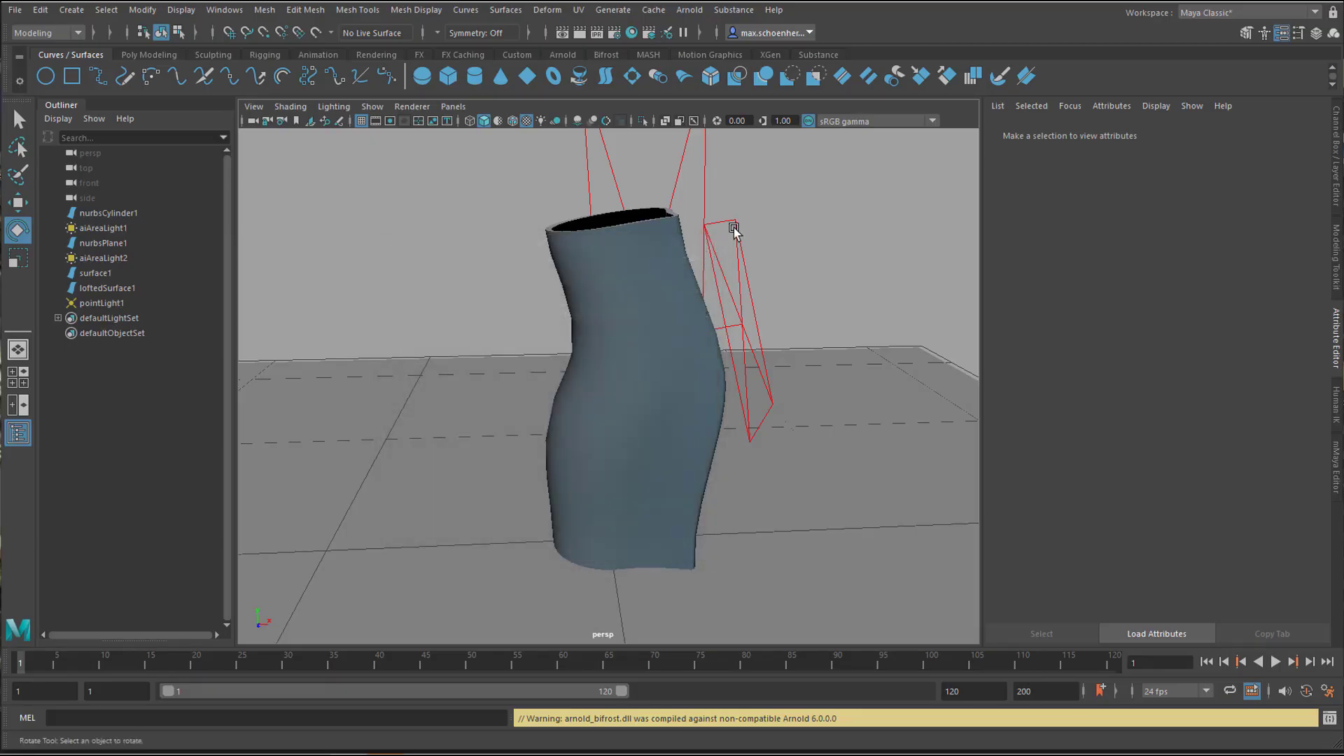
left_click(697, 15)
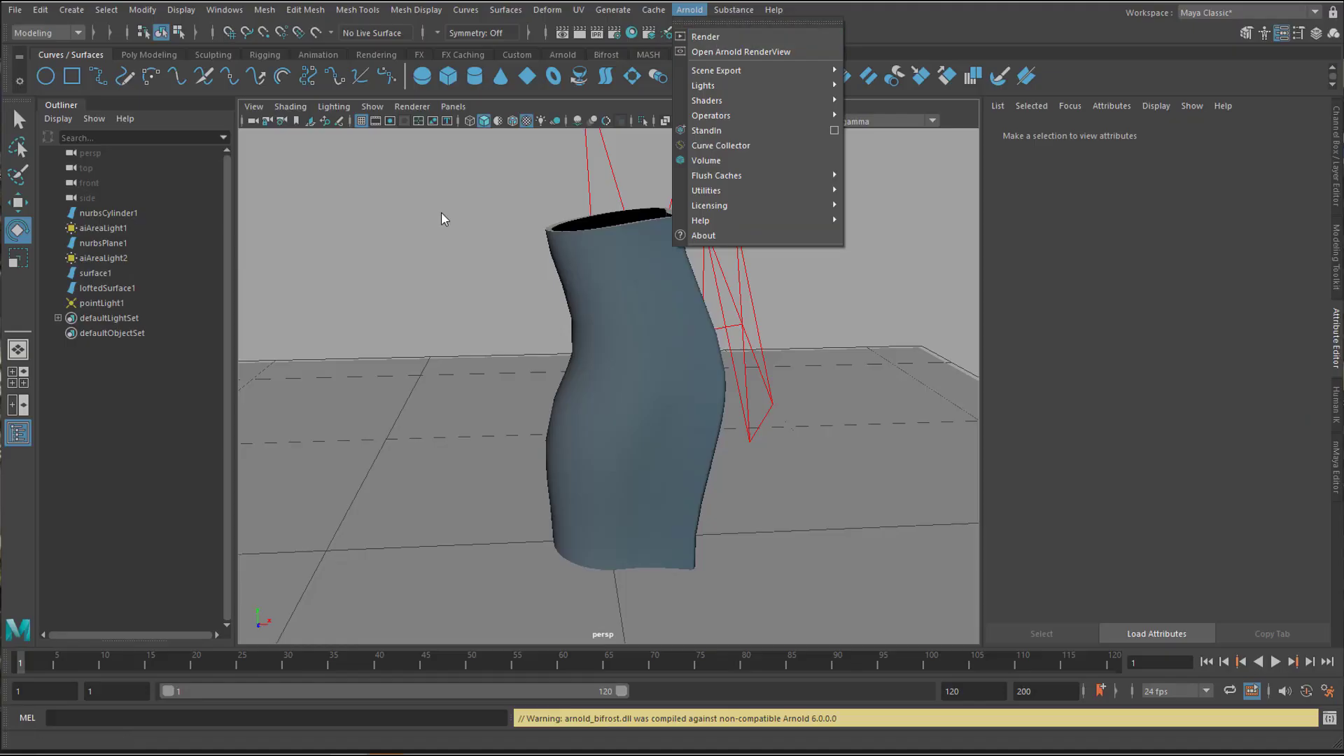
left_click(284, 423)
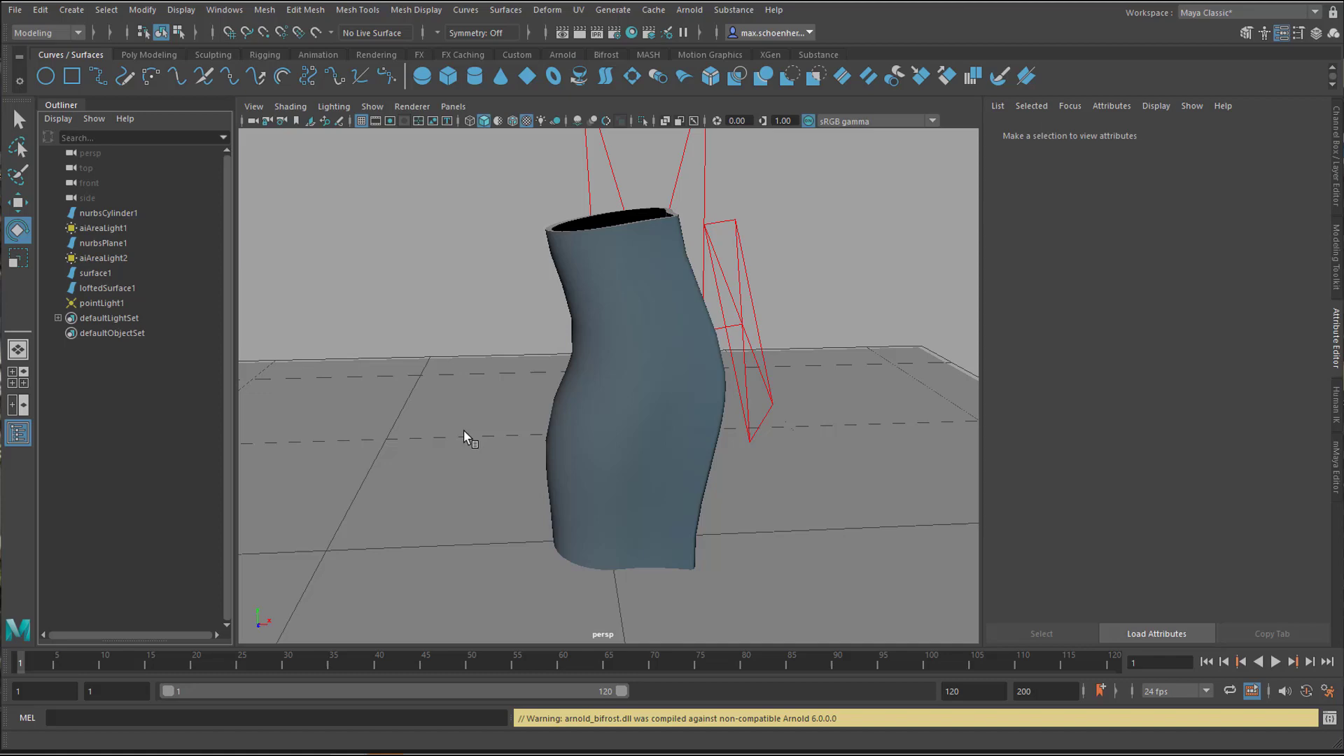
left_click_drag(639, 461, 534, 474, "alt")
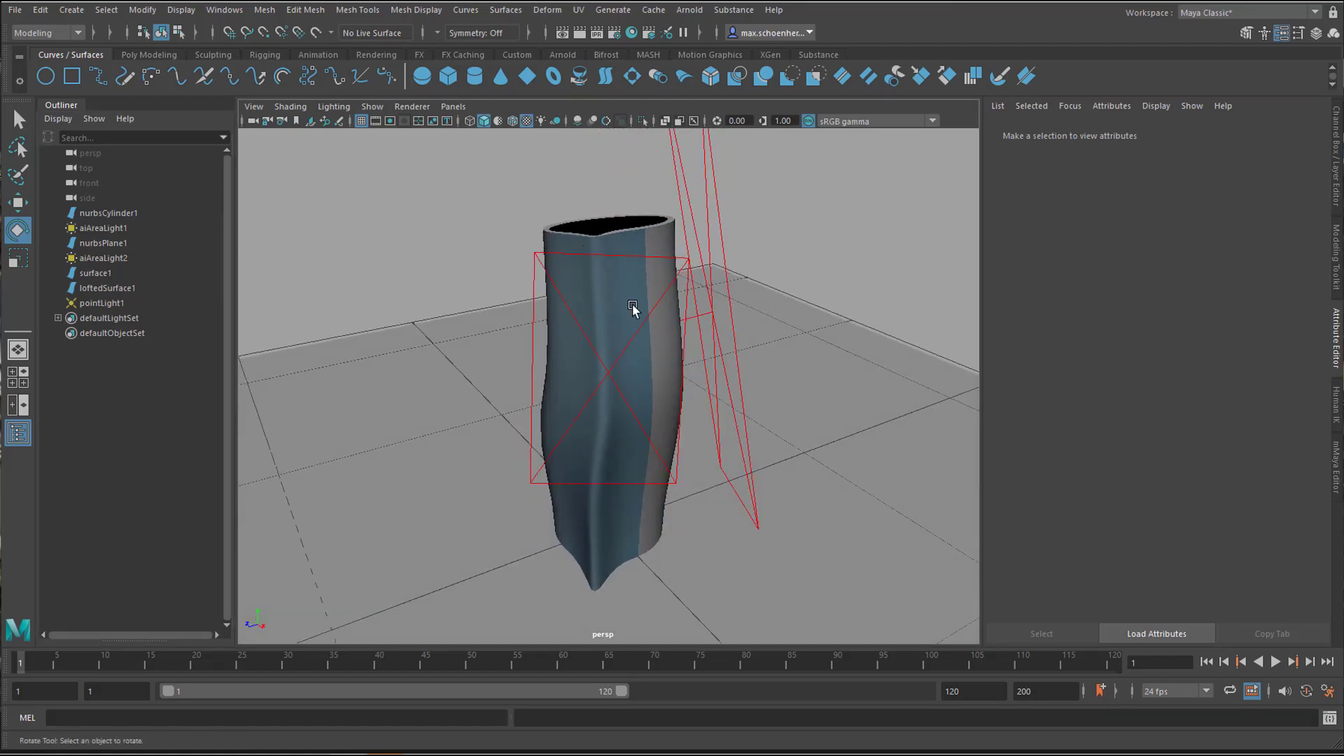
Start an Arnold IPR render of the vase, tumble the camera around it, and select the area light
left_click_drag(647, 355, 585, 338, "alt")
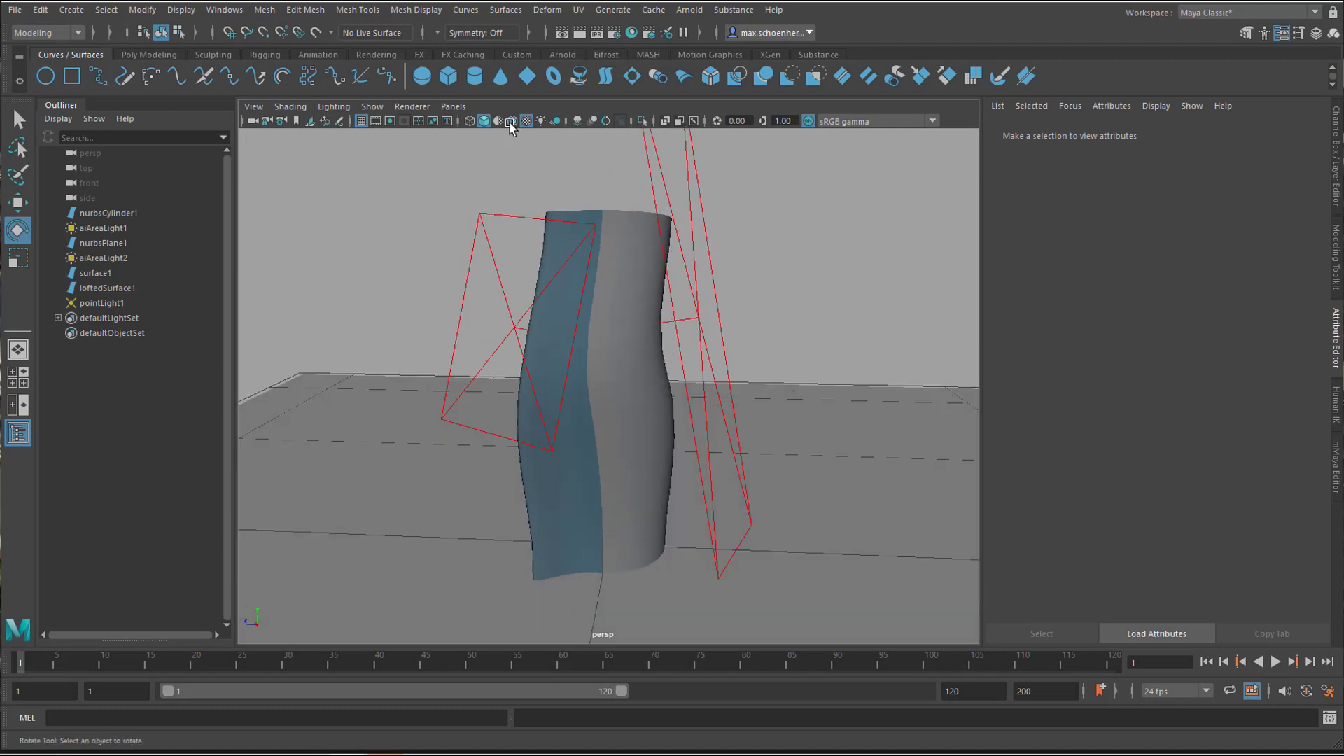
left_click(597, 32)
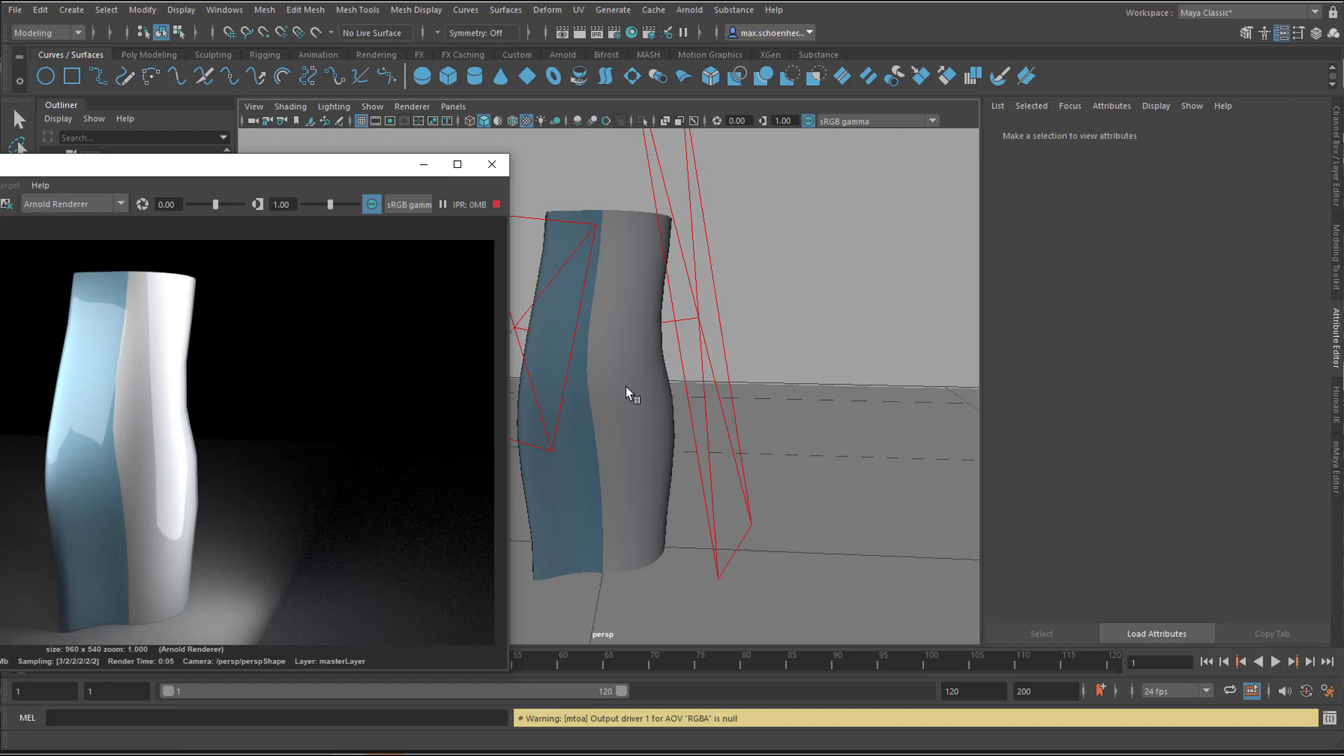
left_click_drag(620, 372, 642, 414, "alt")
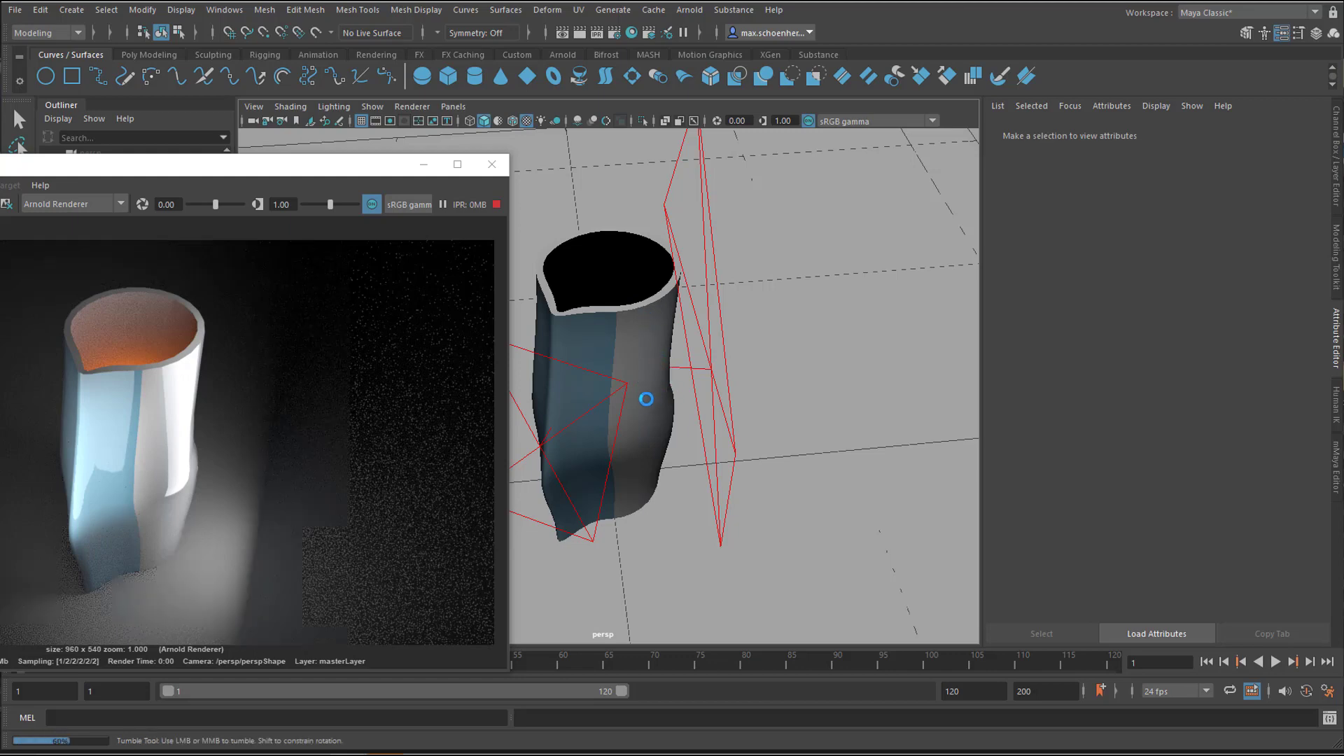
left_click_drag(639, 397, 660, 427, "alt")
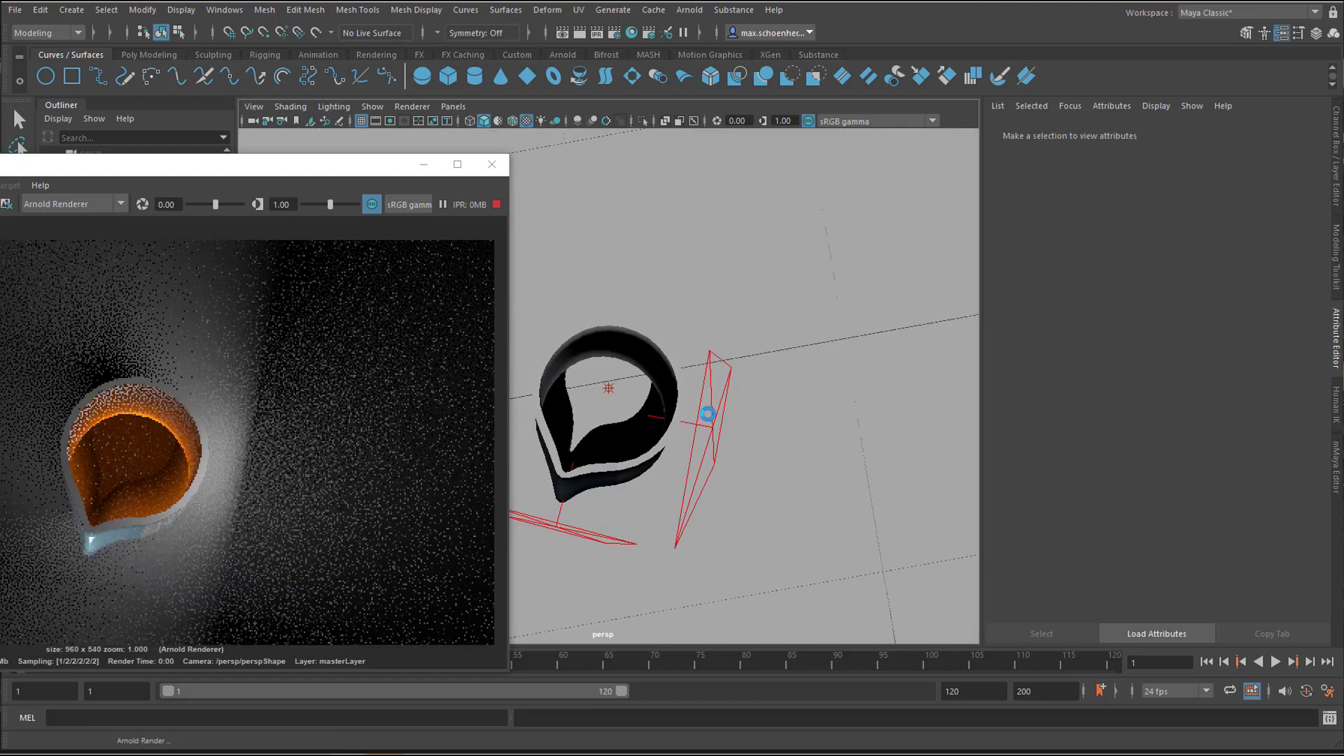
left_click_drag(673, 368, 672, 340, "alt")
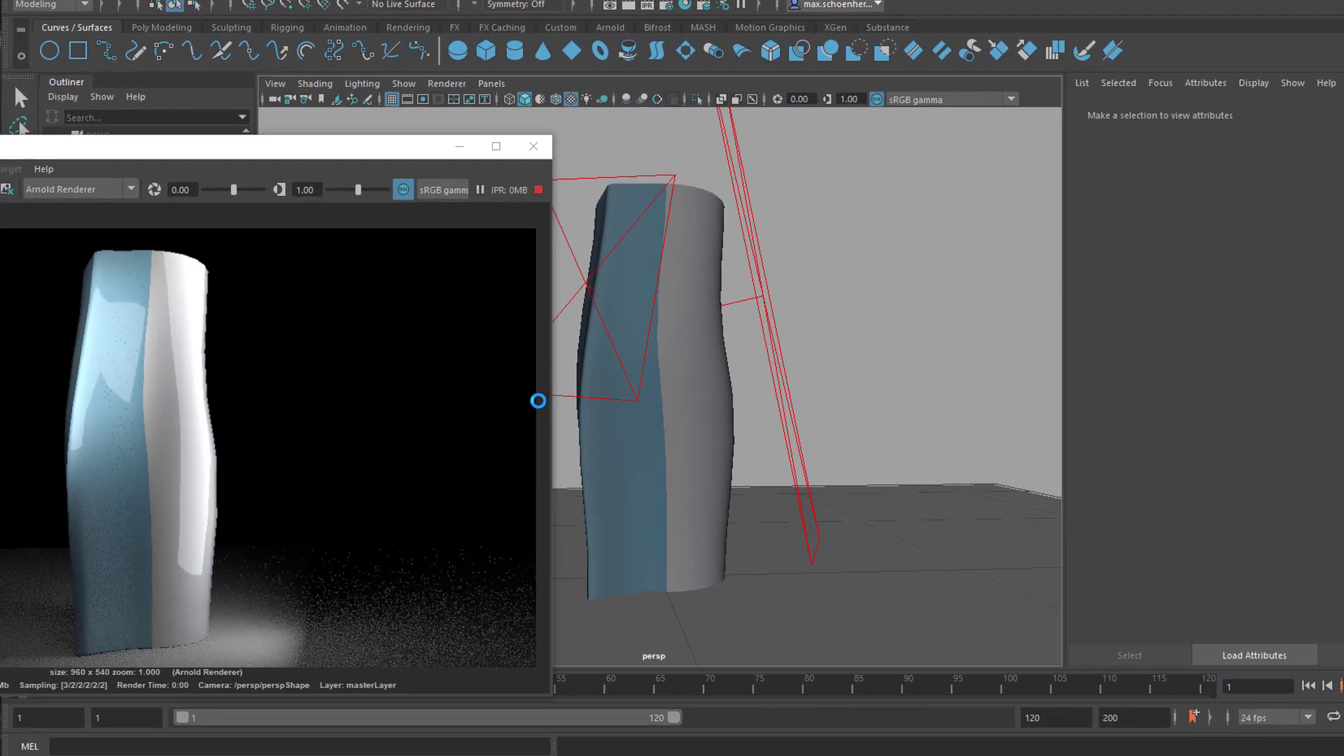
left_click_drag(700, 456, 799, 463, "alt")
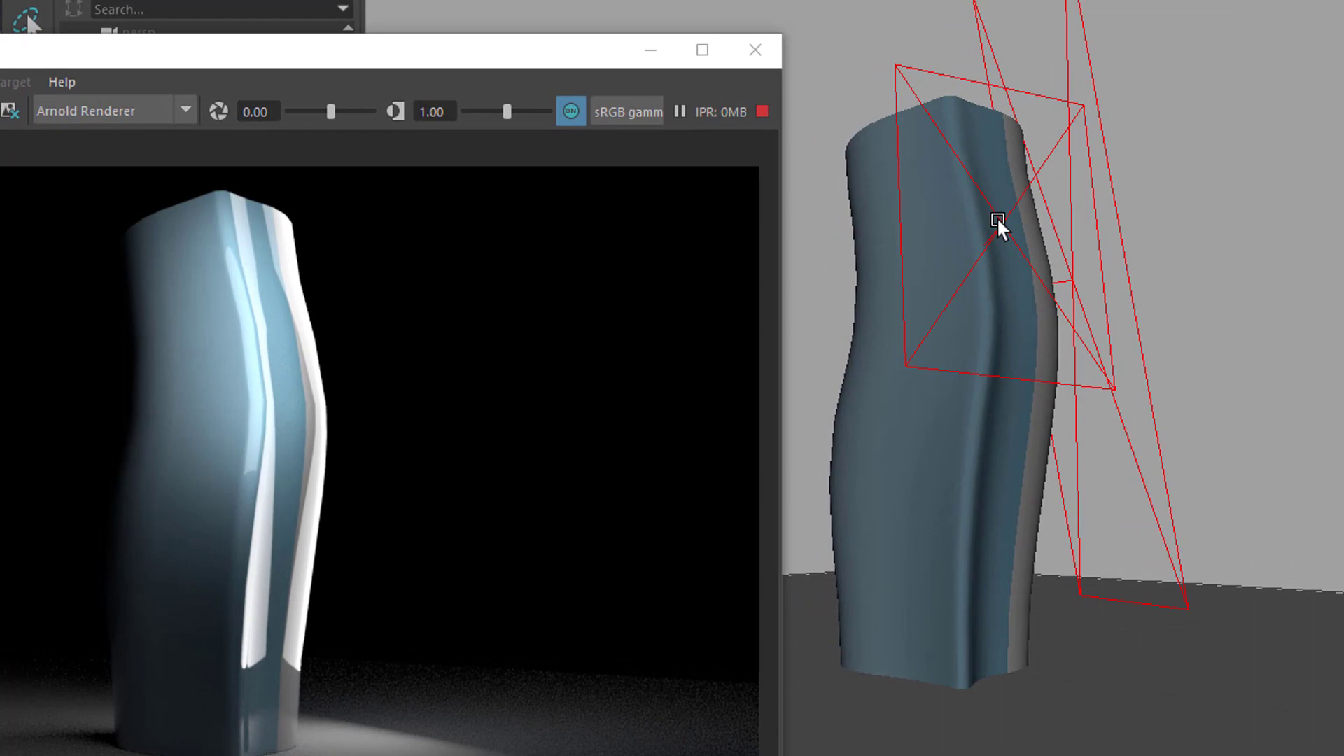
left_click(1098, 186)
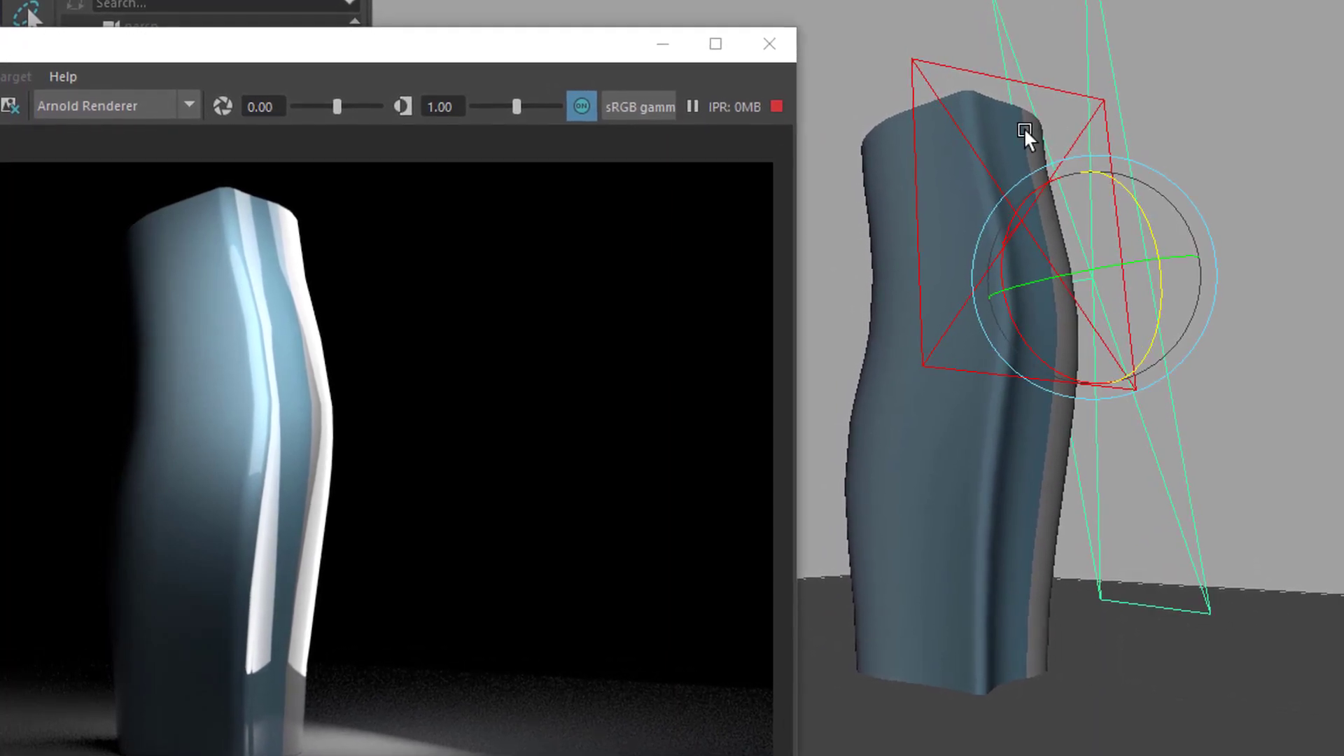
left_click(1004, 81)
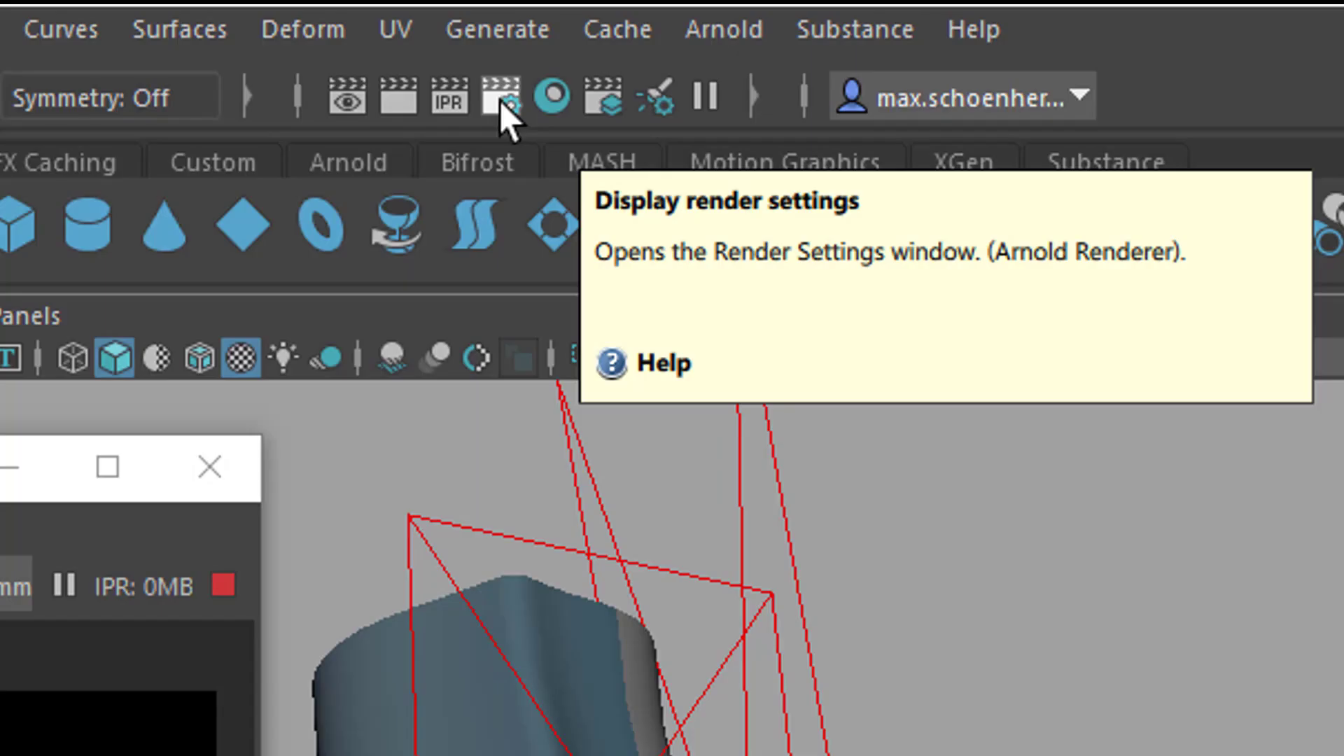
Open Render Settings and browse the Common, System, AOVs and Diagnostics tabs before returning to Arnold Renderer
left_click(614, 34)
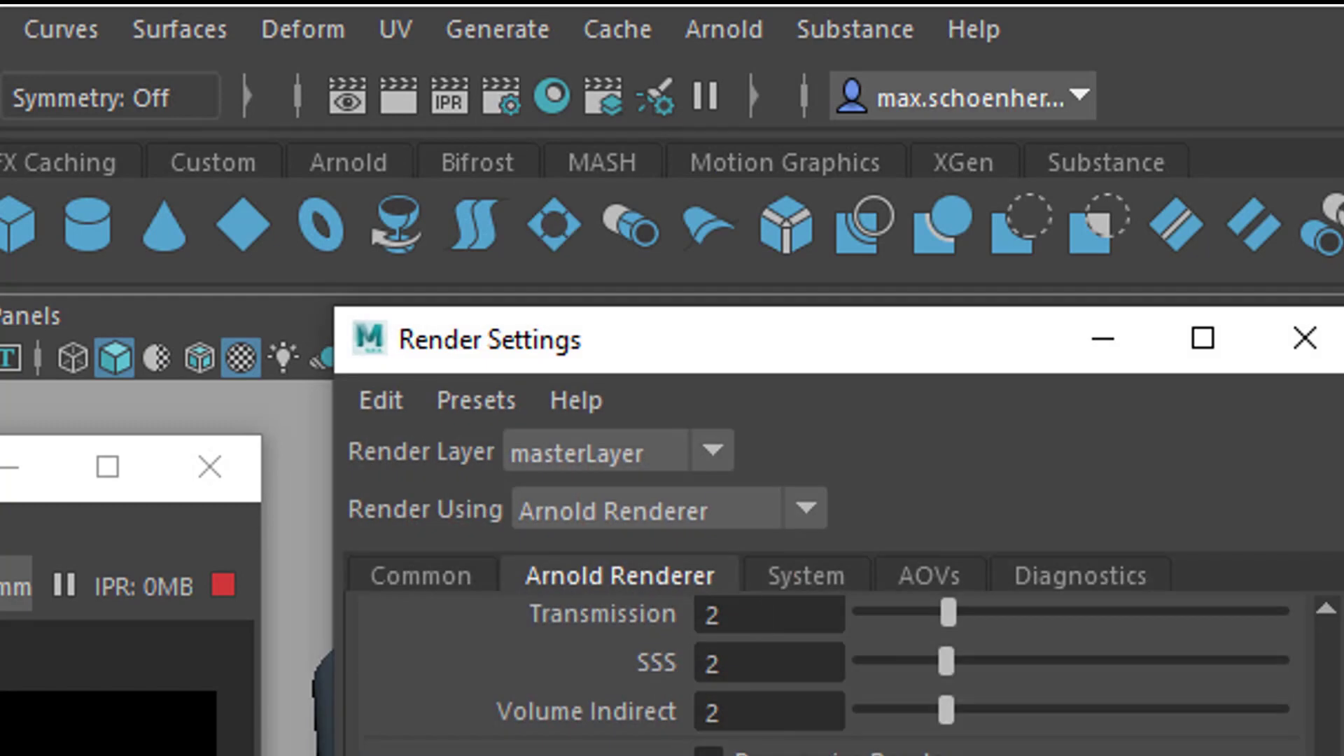
left_click(464, 586)
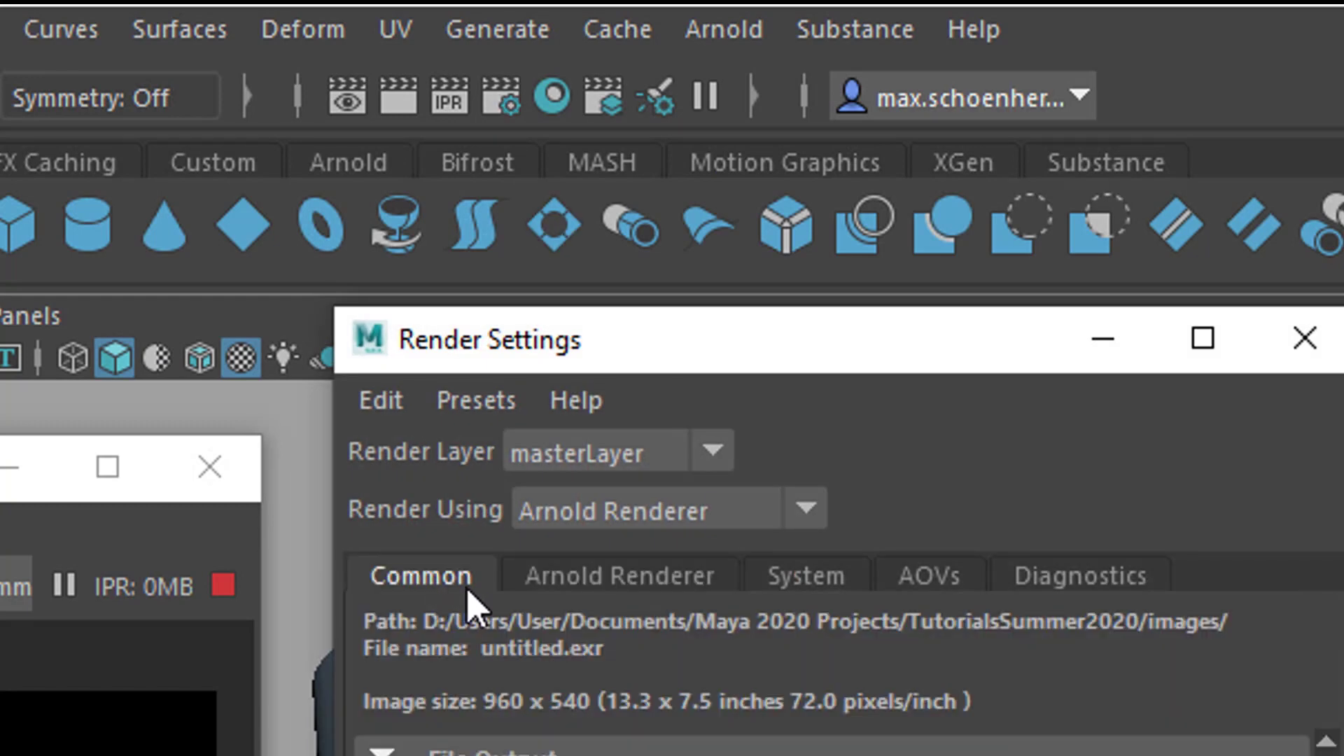
left_click(583, 588)
left_click(805, 586)
left_click(923, 587)
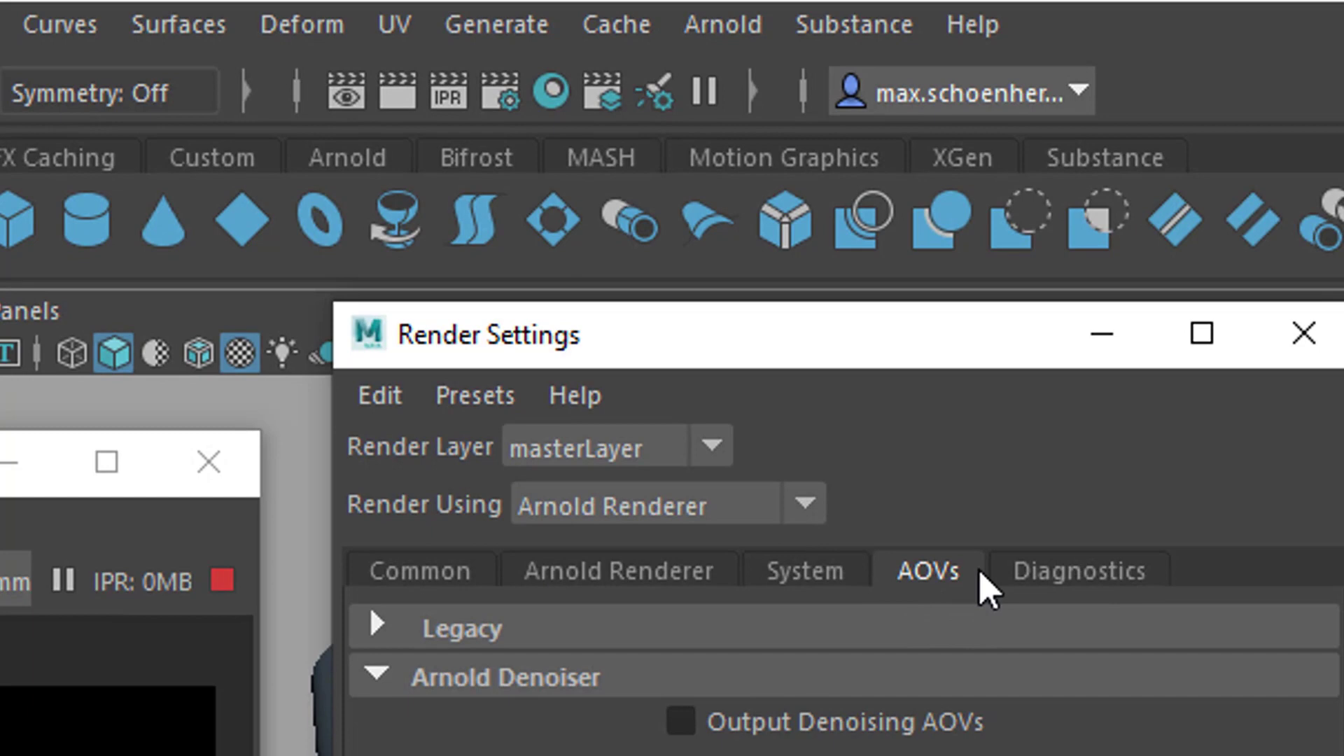
left_click(1051, 585)
left_click(611, 532)
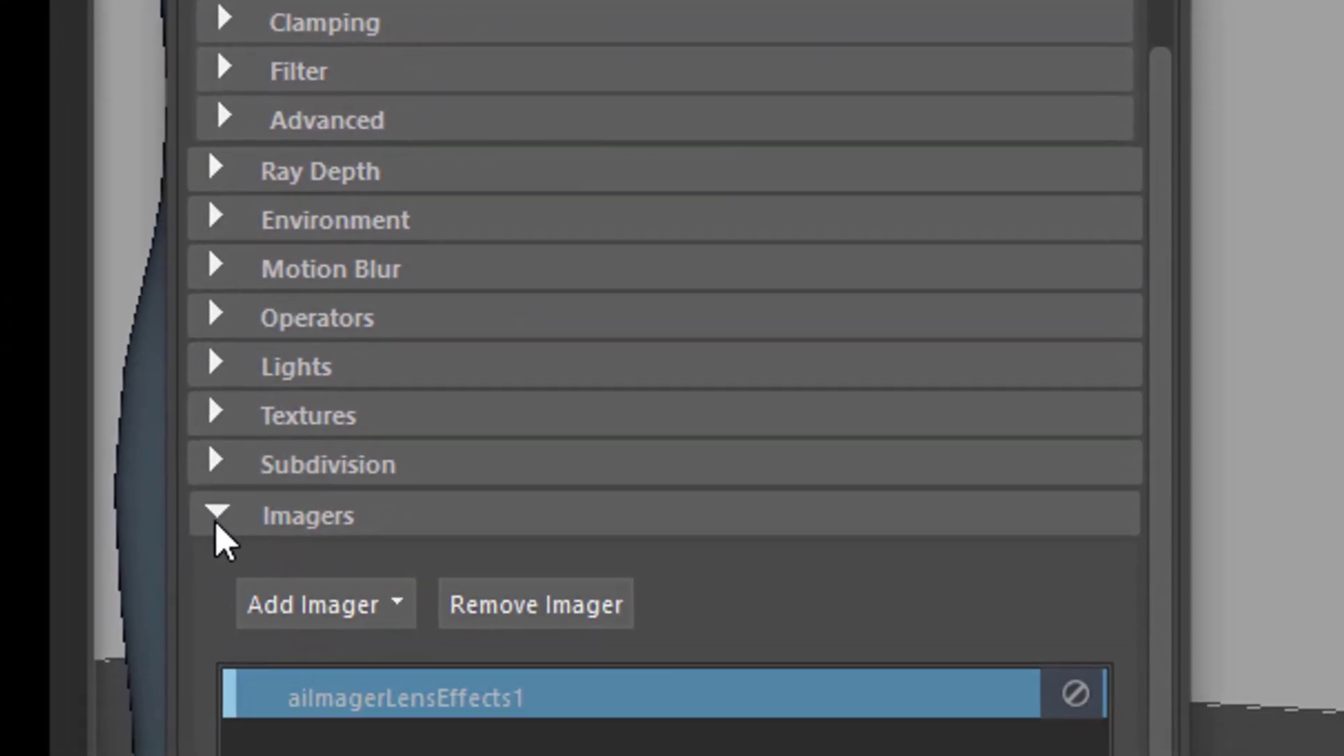
Remove the existing Lens Effects imager under Imagers and bring up the Add Imager type list
left_click(252, 690)
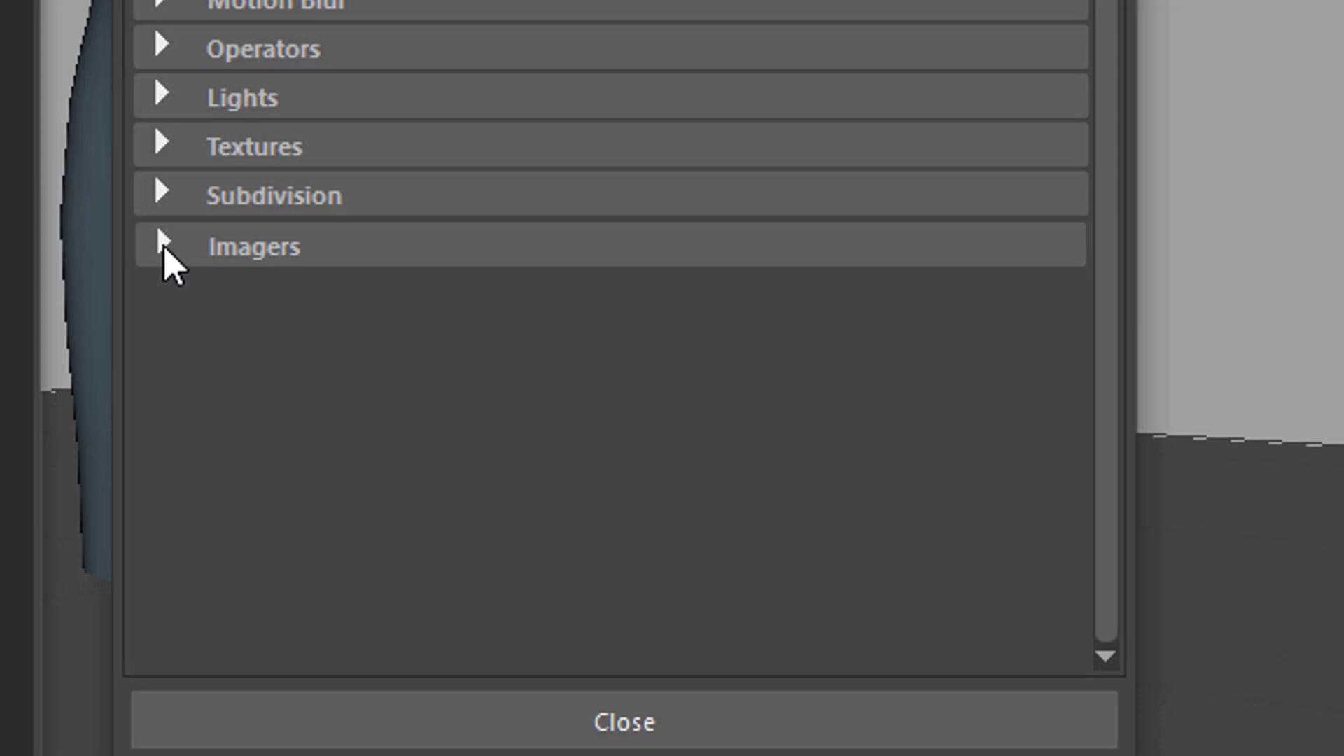
left_click(165, 246)
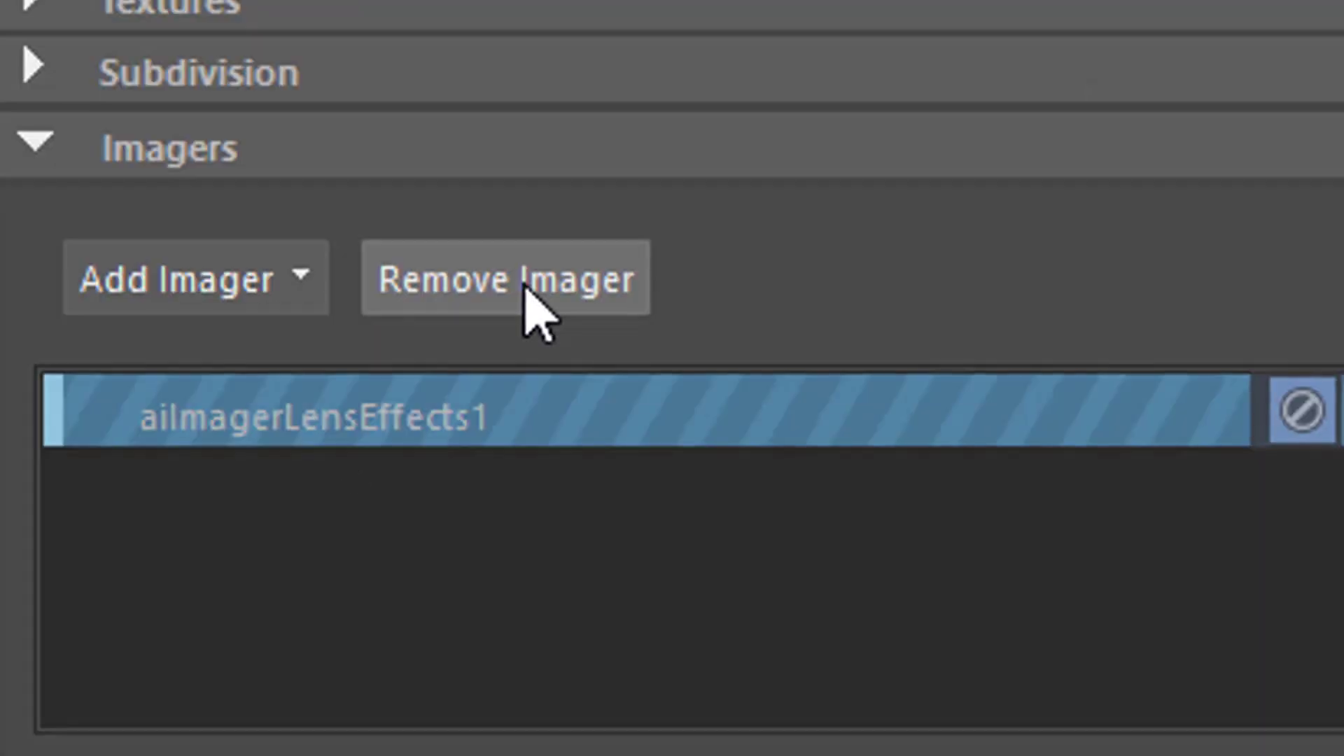
left_click(519, 278)
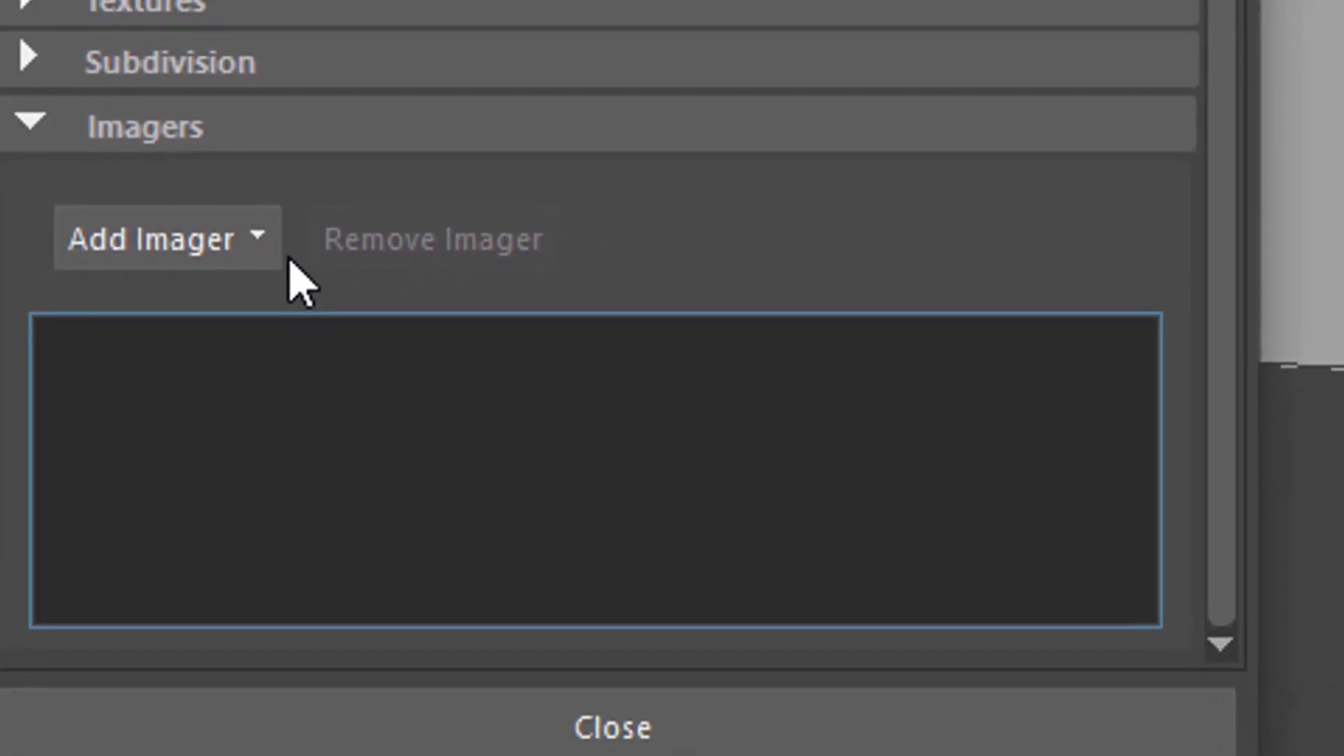
left_click(253, 241)
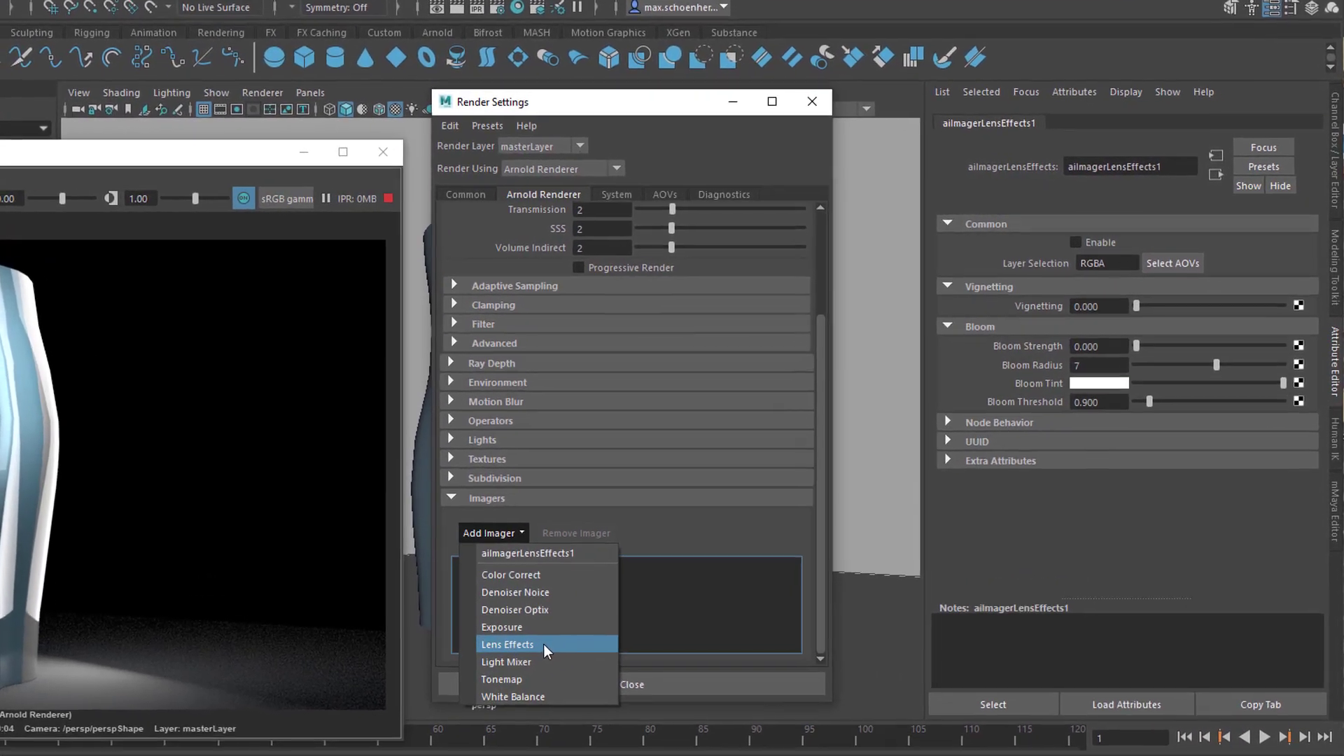
Add a Lens Effects imager (aiImagerLensEffects2) and set its Bloom Strength to 1.000
left_click(628, 596)
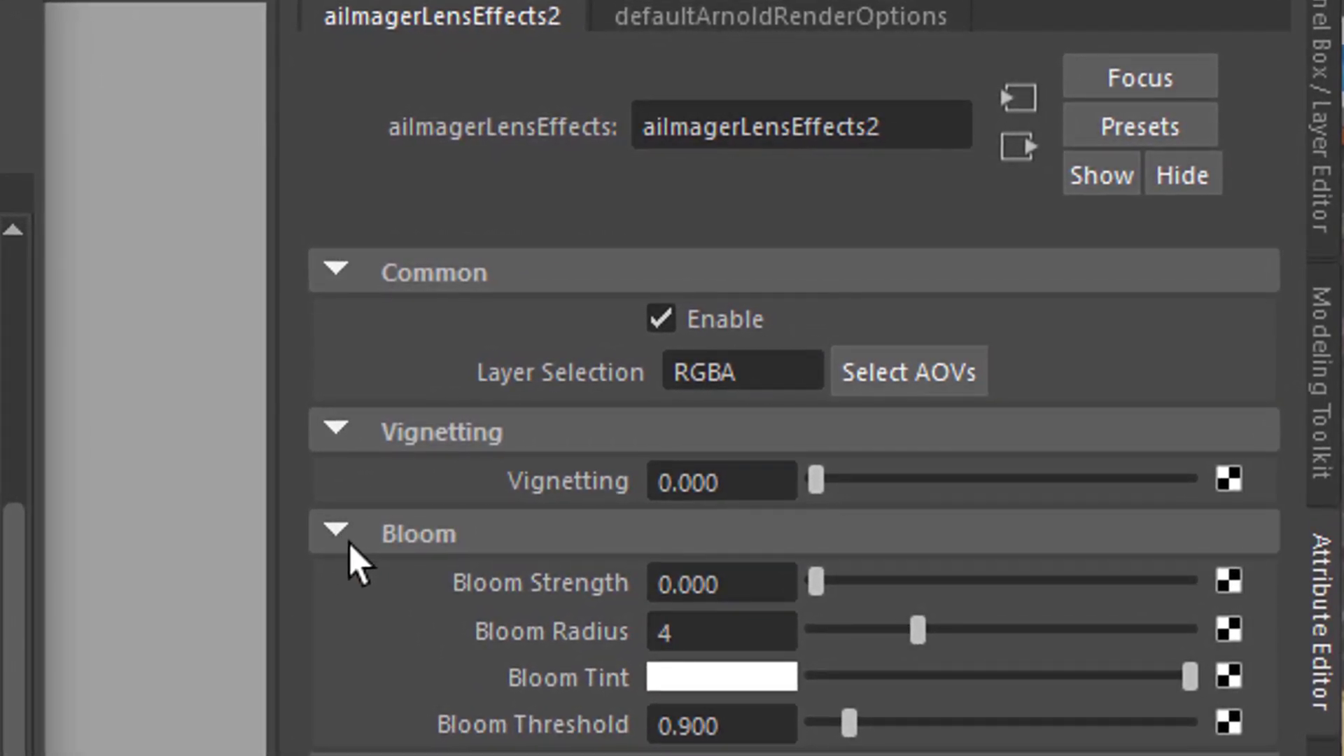
left_click(333, 532)
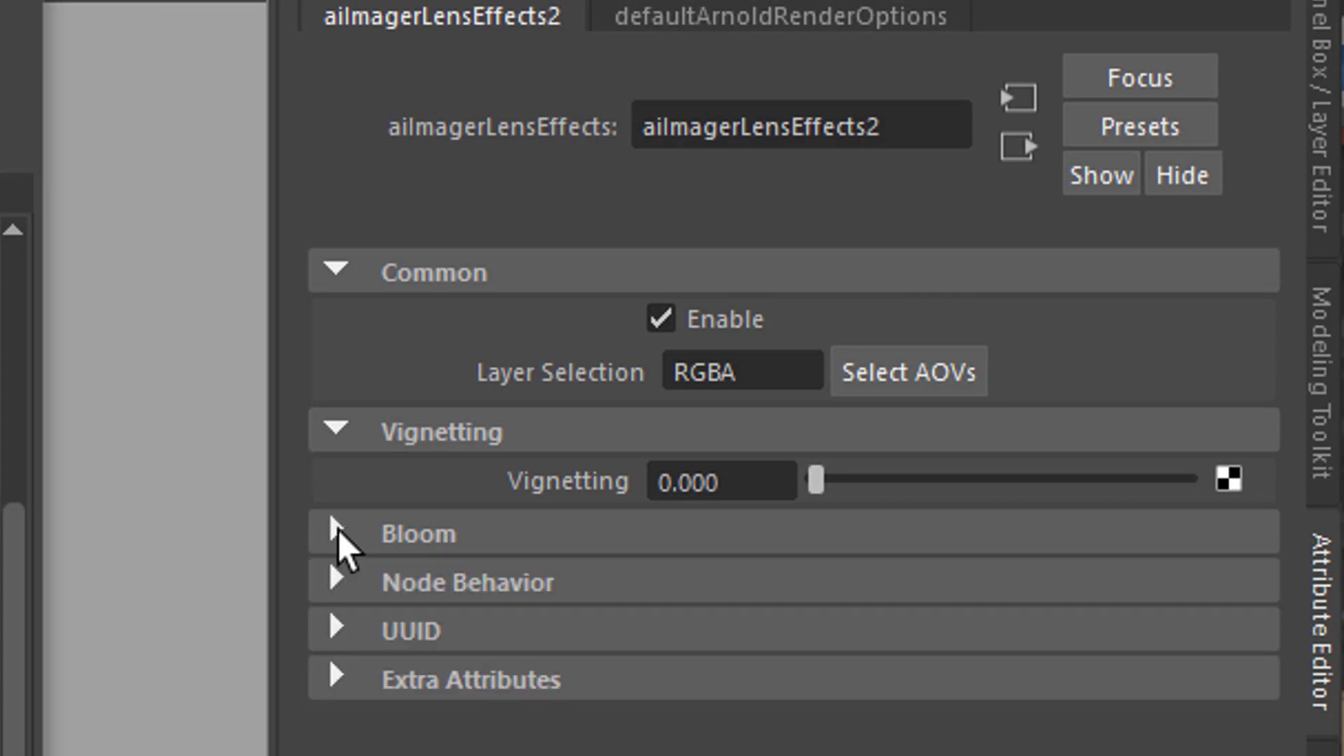
left_click(336, 532)
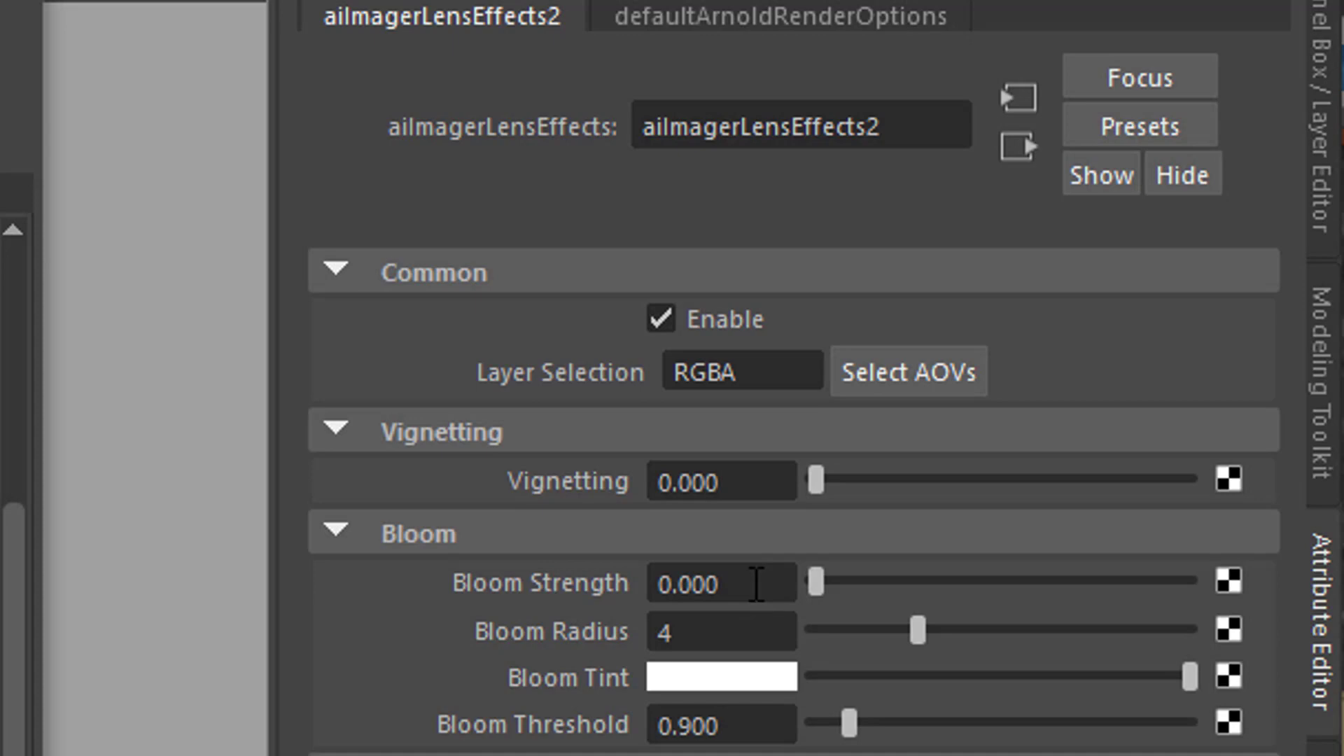
left_click_drag(757, 583, 650, 584)
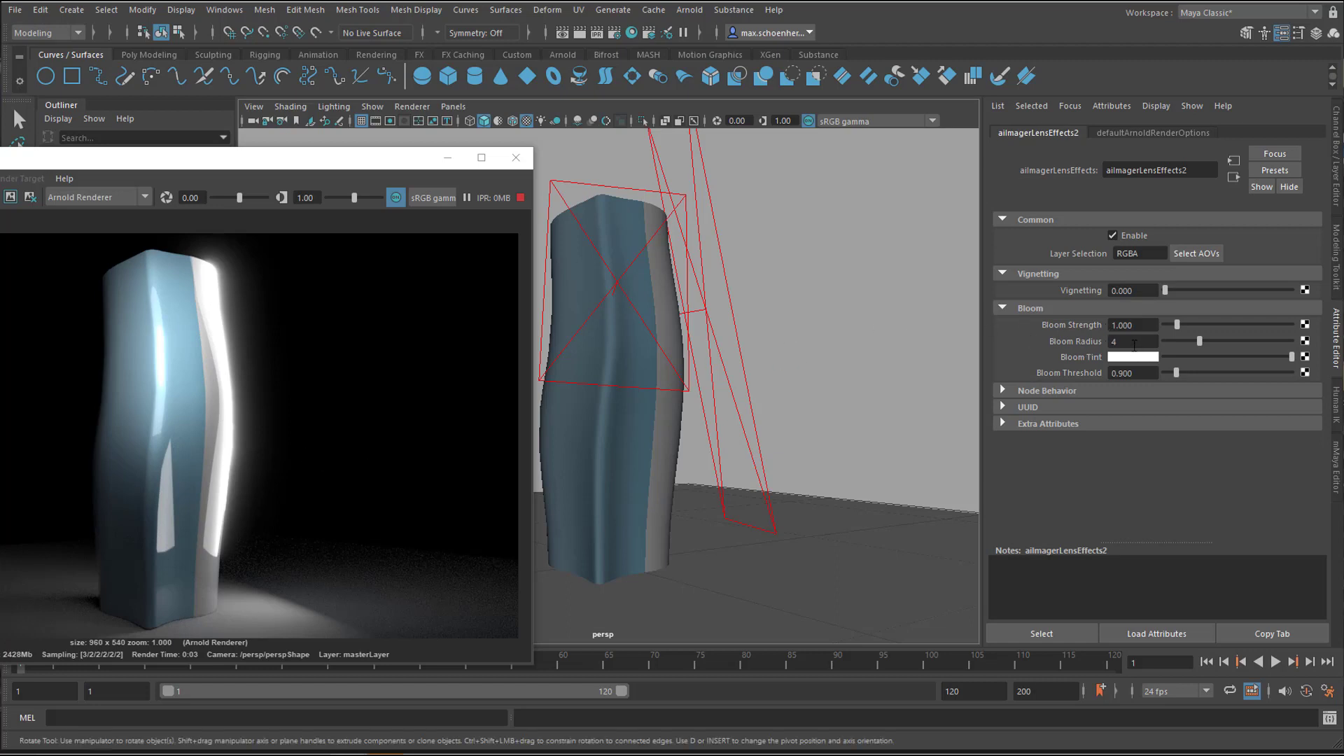
Try a Bloom Radius of 1 on the Lens Effects imager, then raise it to 5
double_click(1128, 342)
type("1")
key("Return")
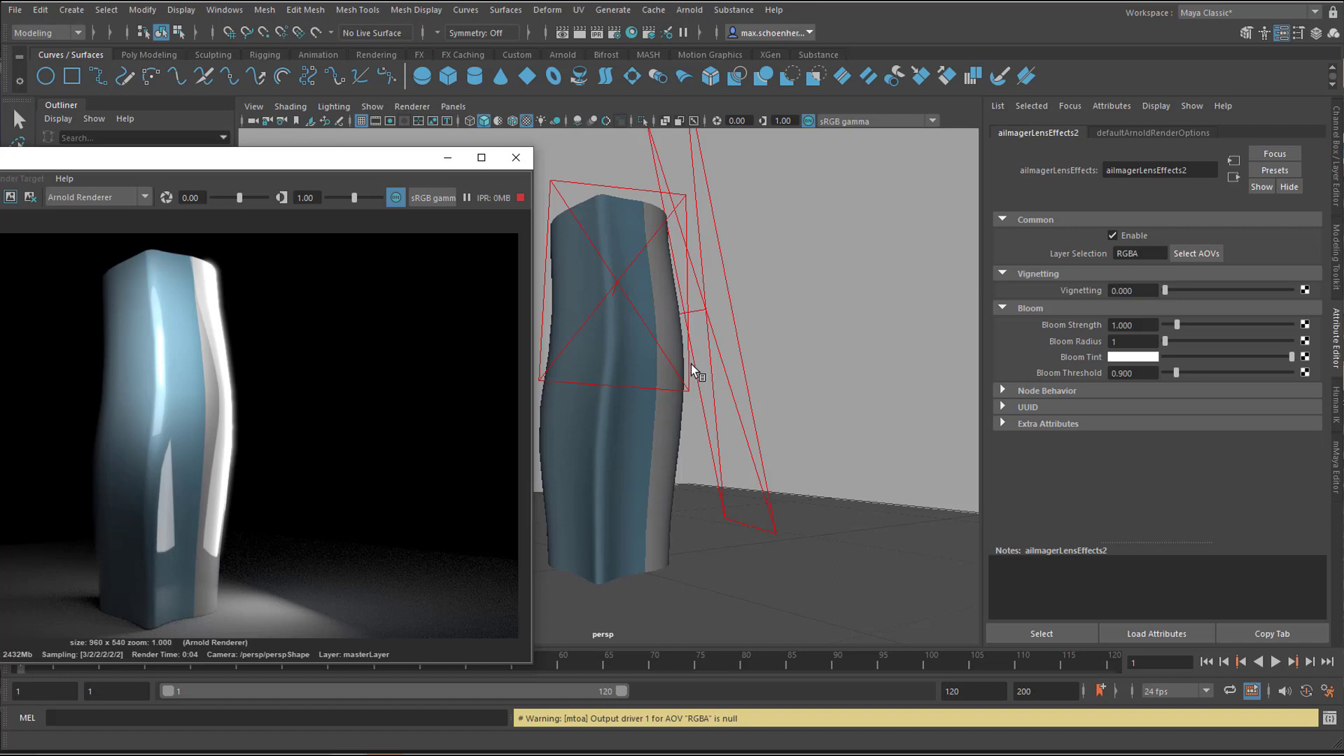
left_click(1165, 341)
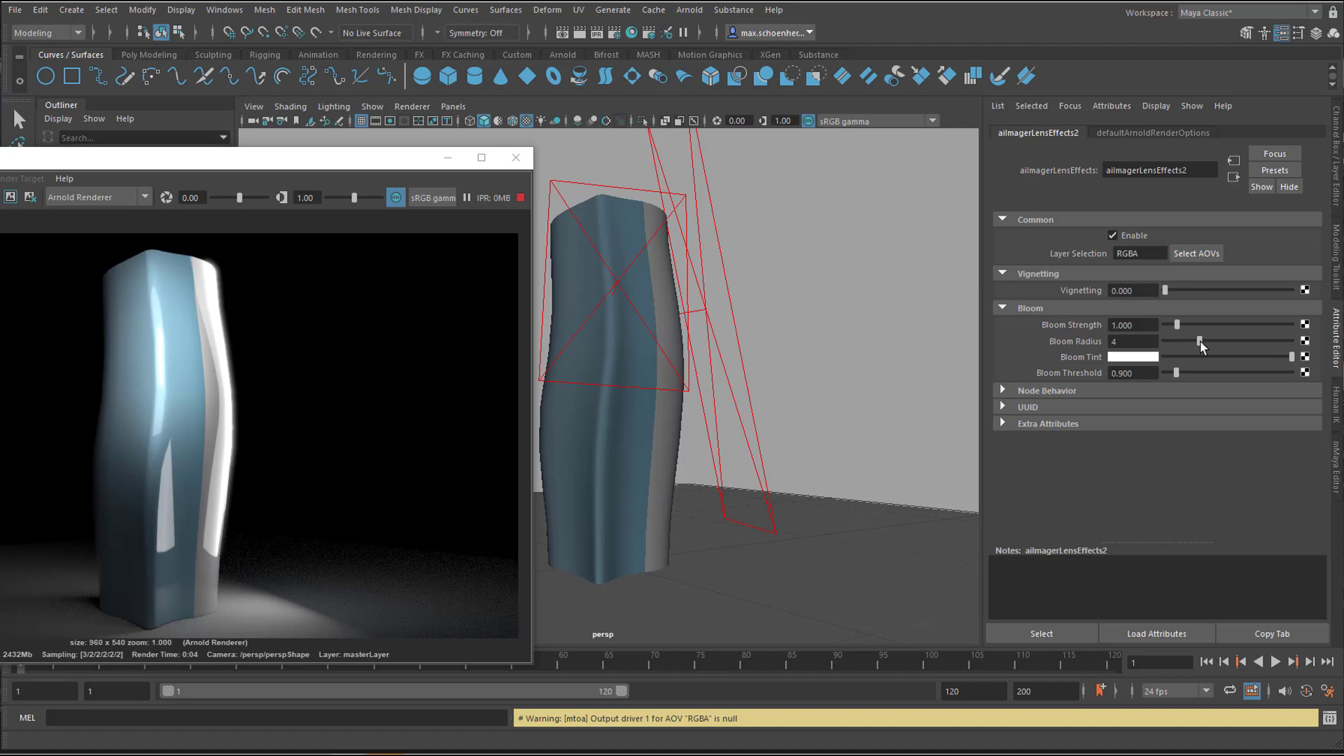
Tint the bloom red and raise Bloom Strength to 1.916
left_click(1141, 358)
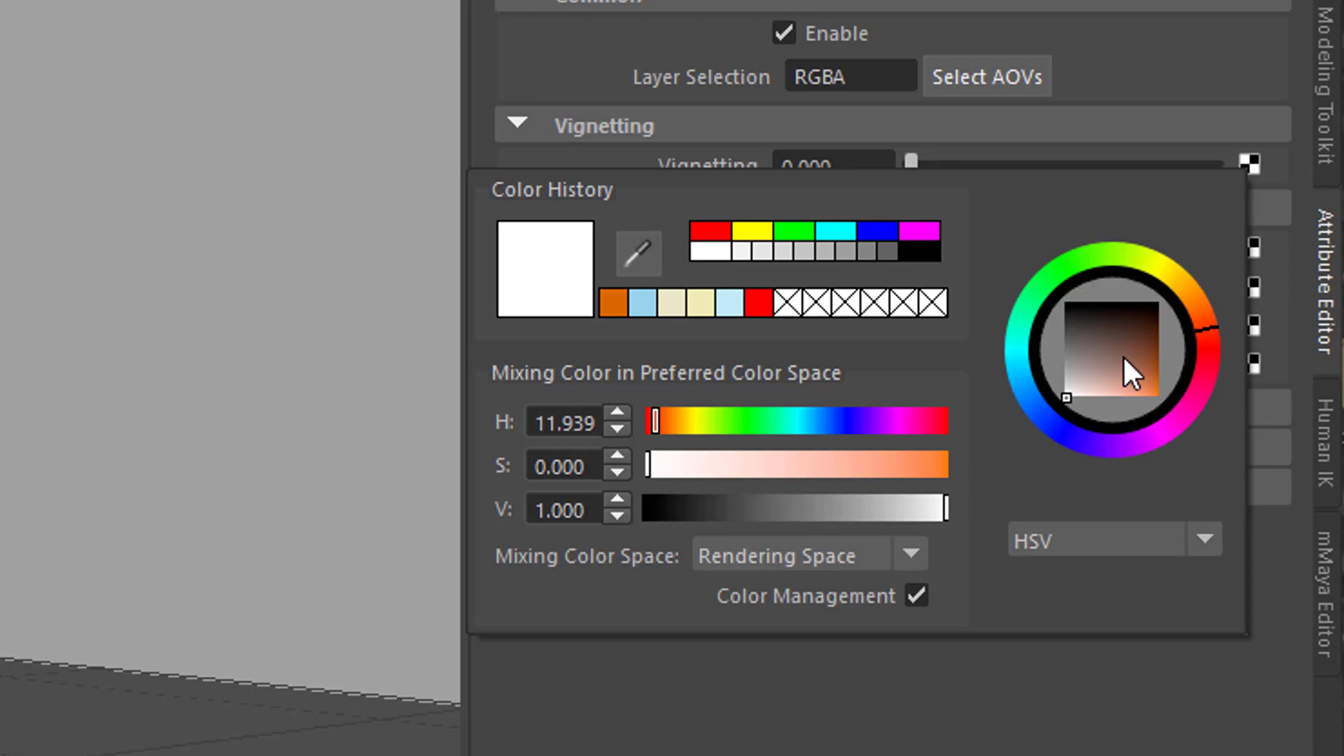
left_click(1154, 384)
left_click_drag(1213, 352, 1206, 358)
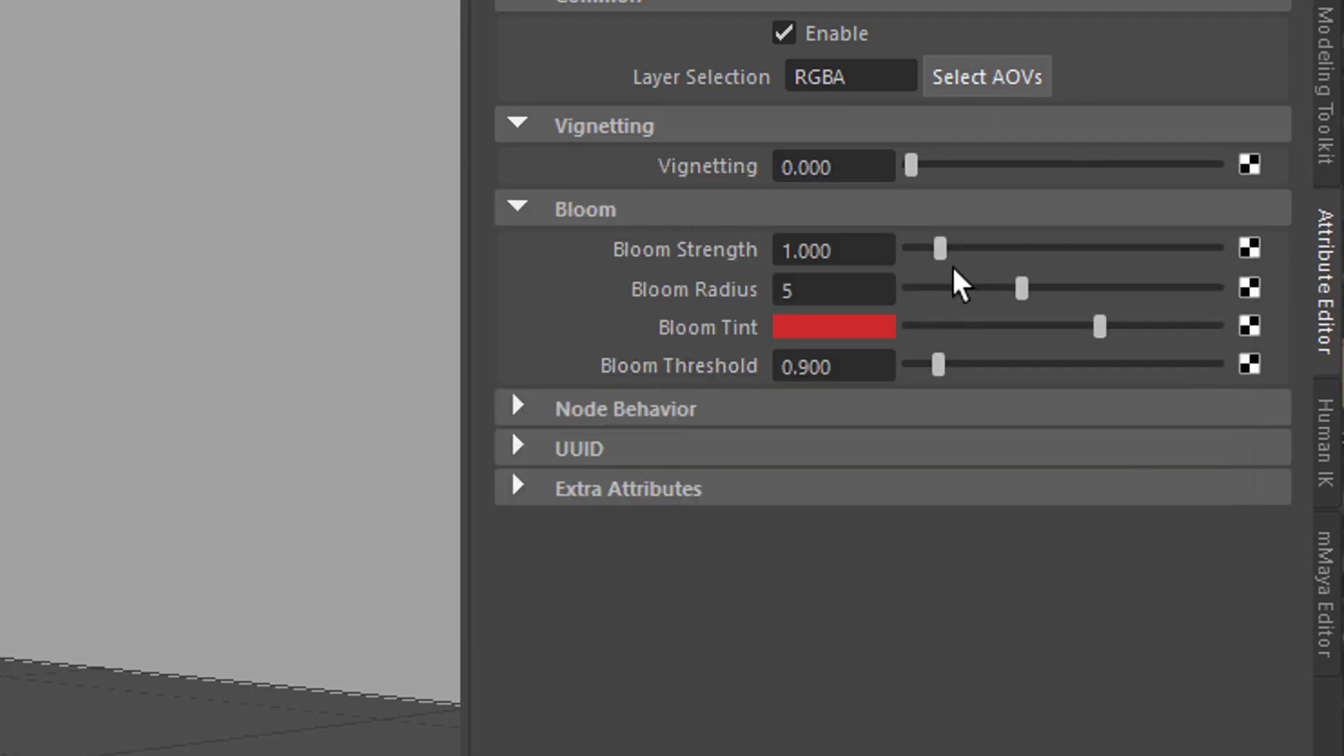
left_click_drag(942, 251, 967, 253)
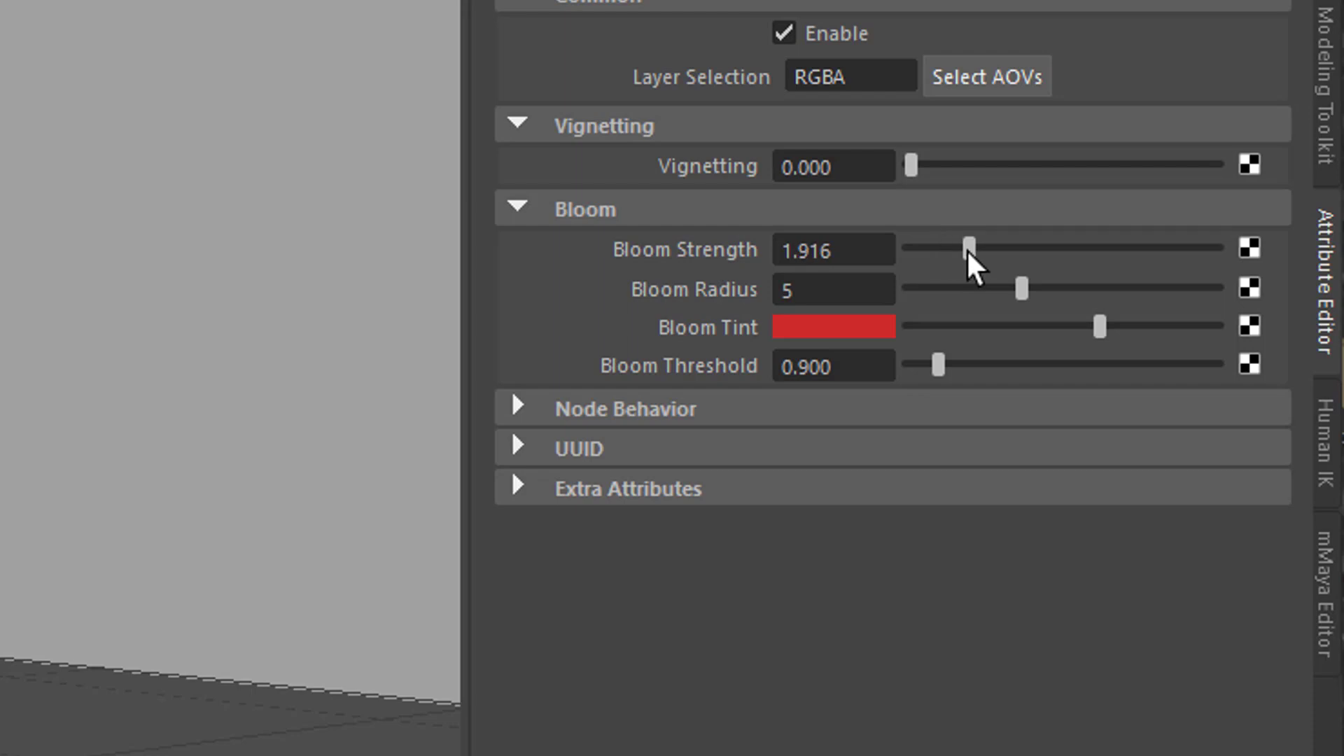